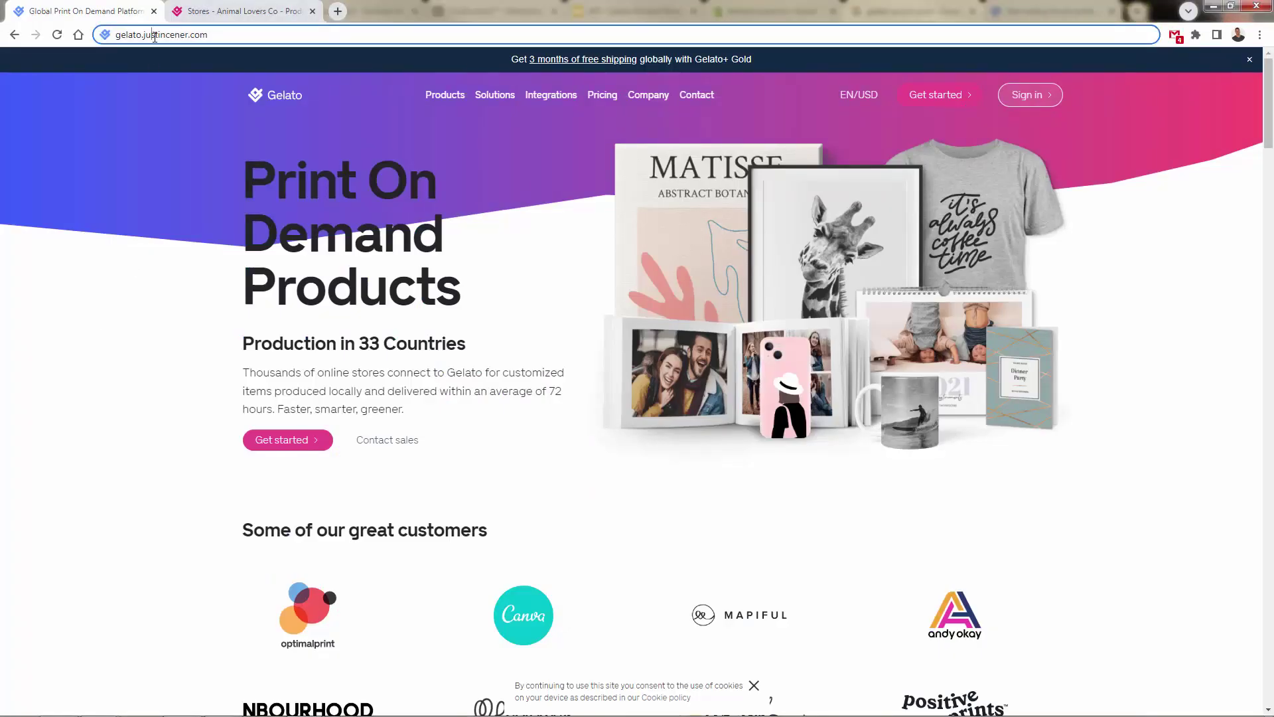
Switch to the Stores - Animal Lovers Co tab to show that store's product list.
left_click(138, 305)
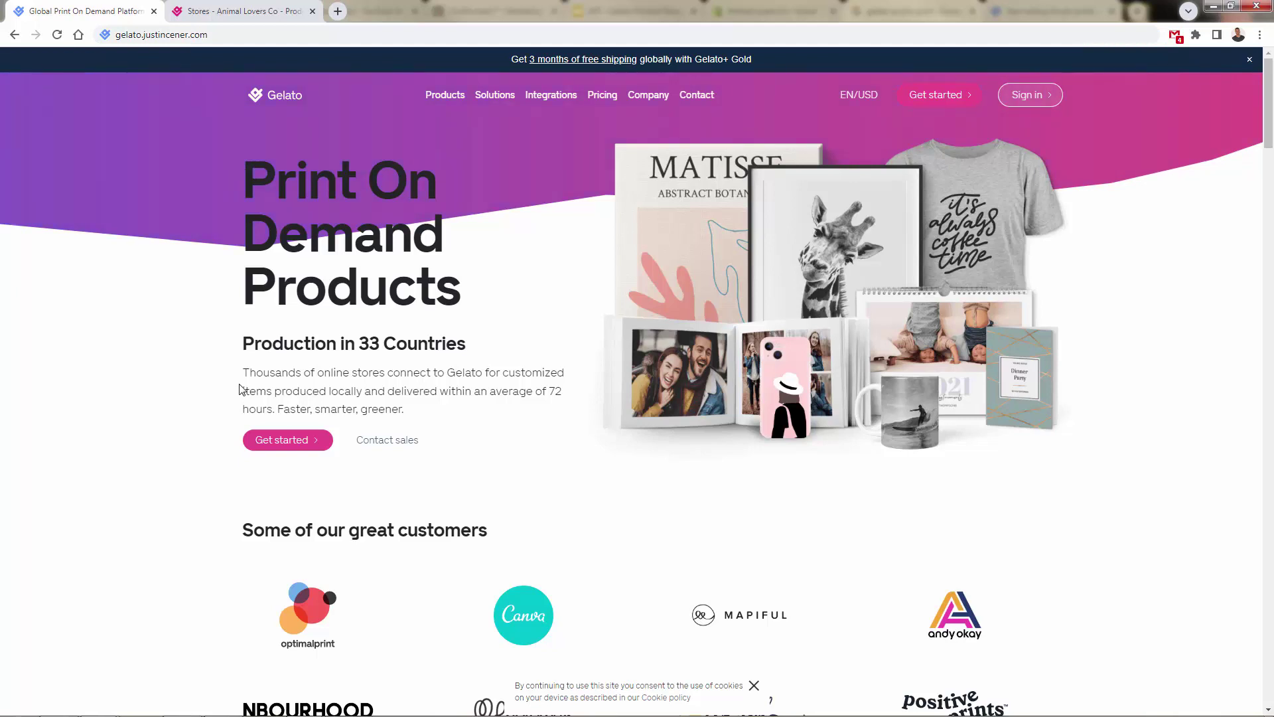
left_click(210, 16)
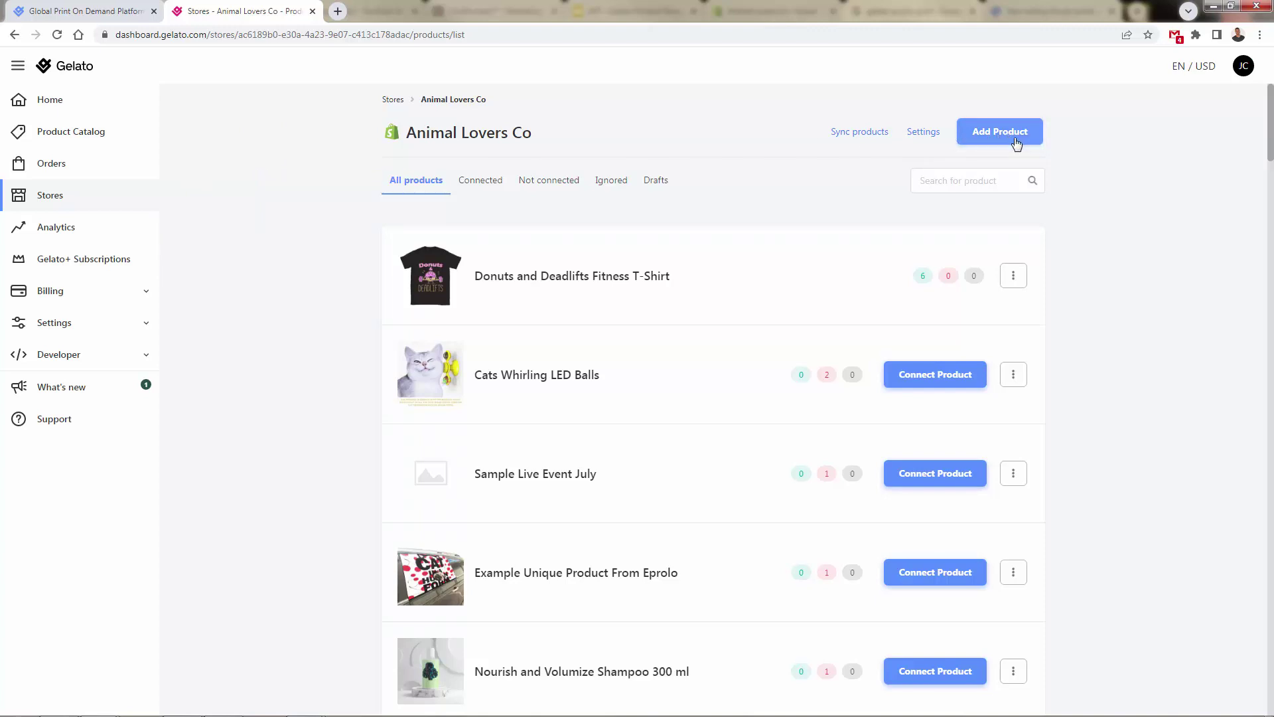
Start a brand-new product and choose Acrylic Print from the Wall art category.
left_click(1017, 143)
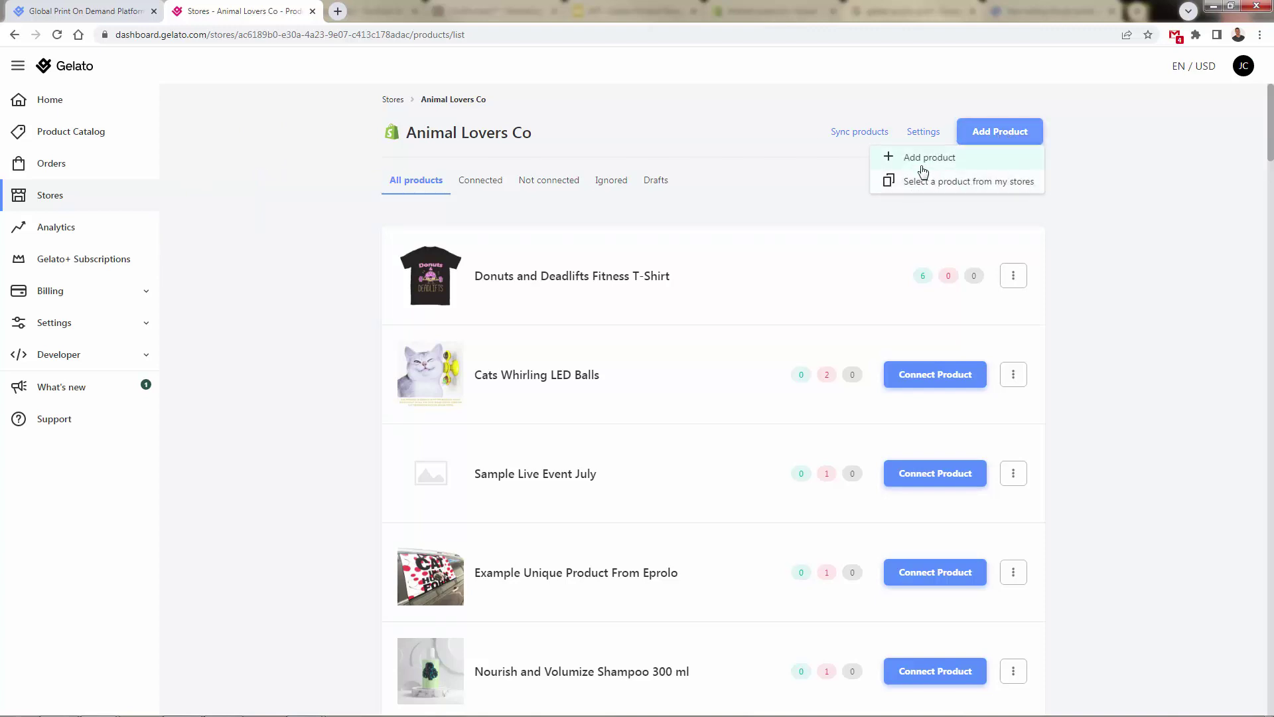
left_click(926, 161)
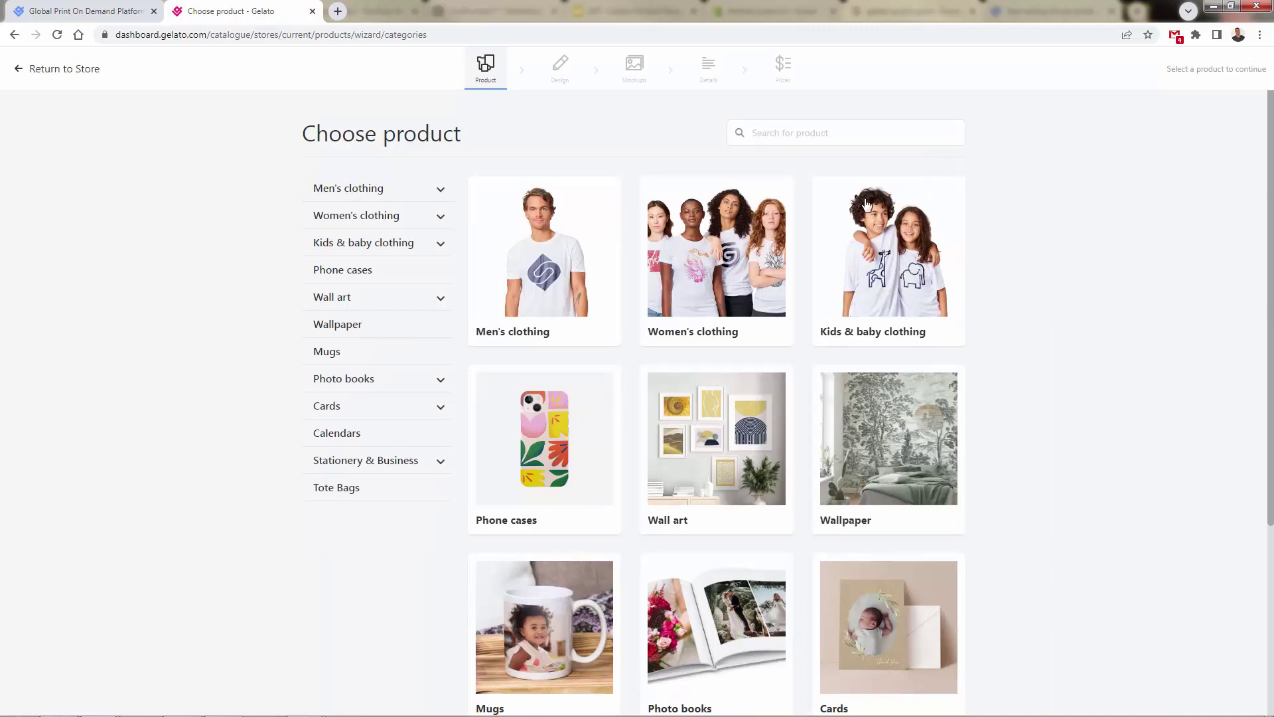
scroll(503, 265, "down", 3)
scroll(504, 265, "down", 1)
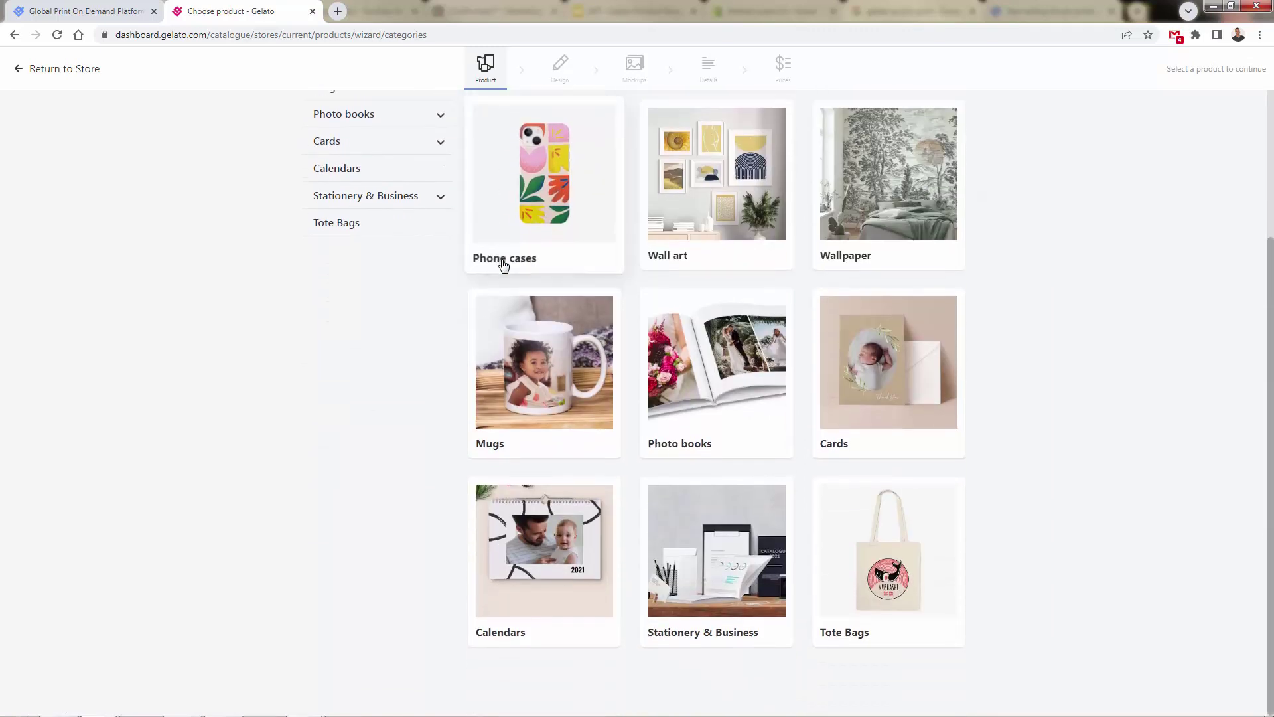
scroll(504, 263, "up", 4)
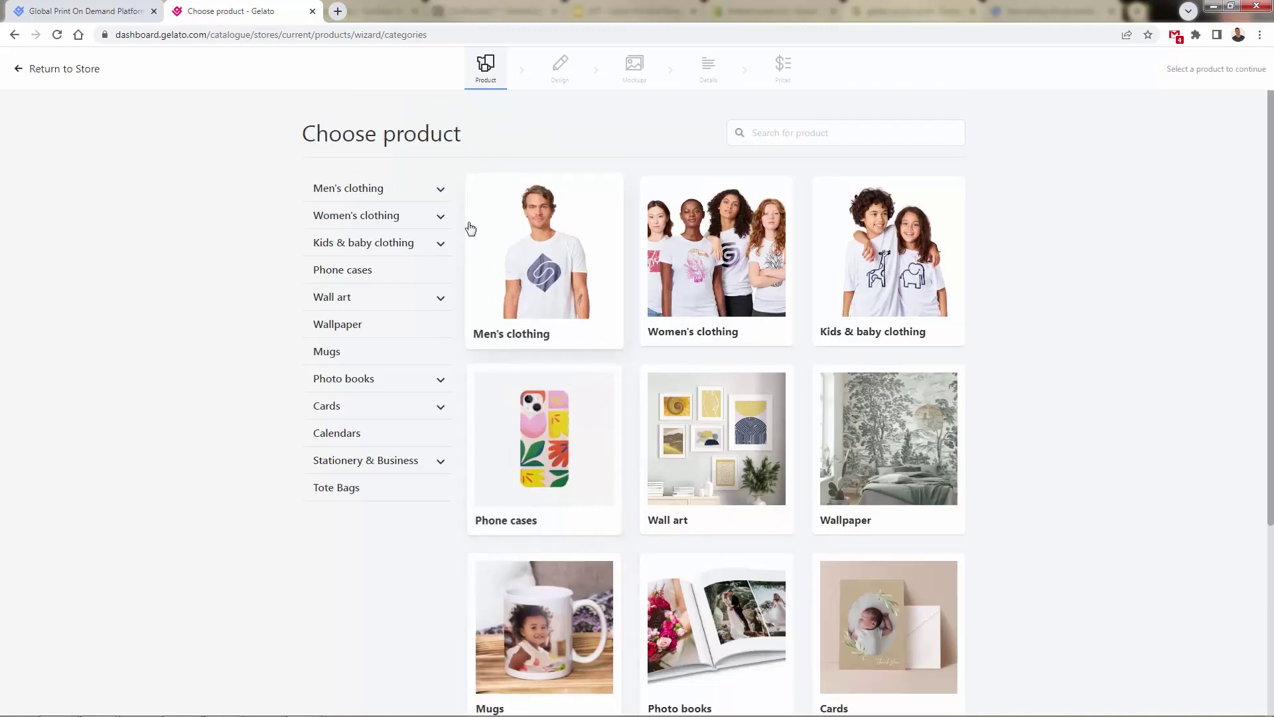
left_click(441, 194)
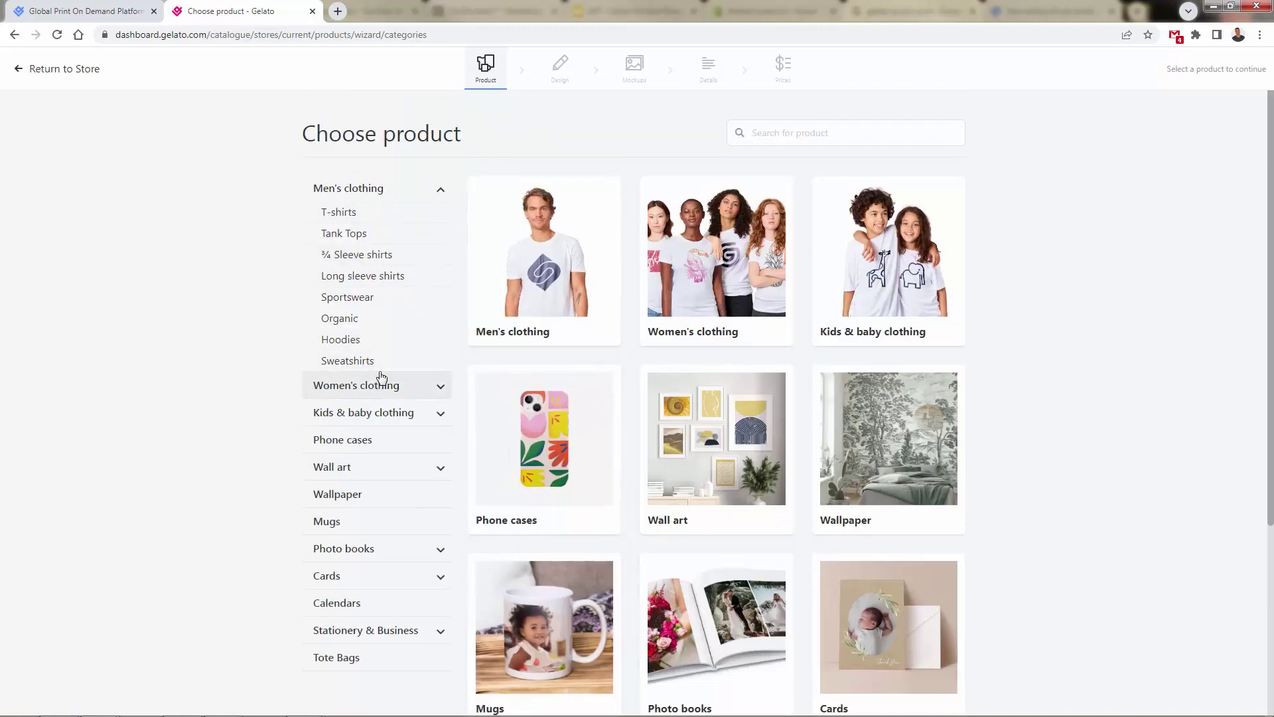
scroll(581, 275, "down", 1)
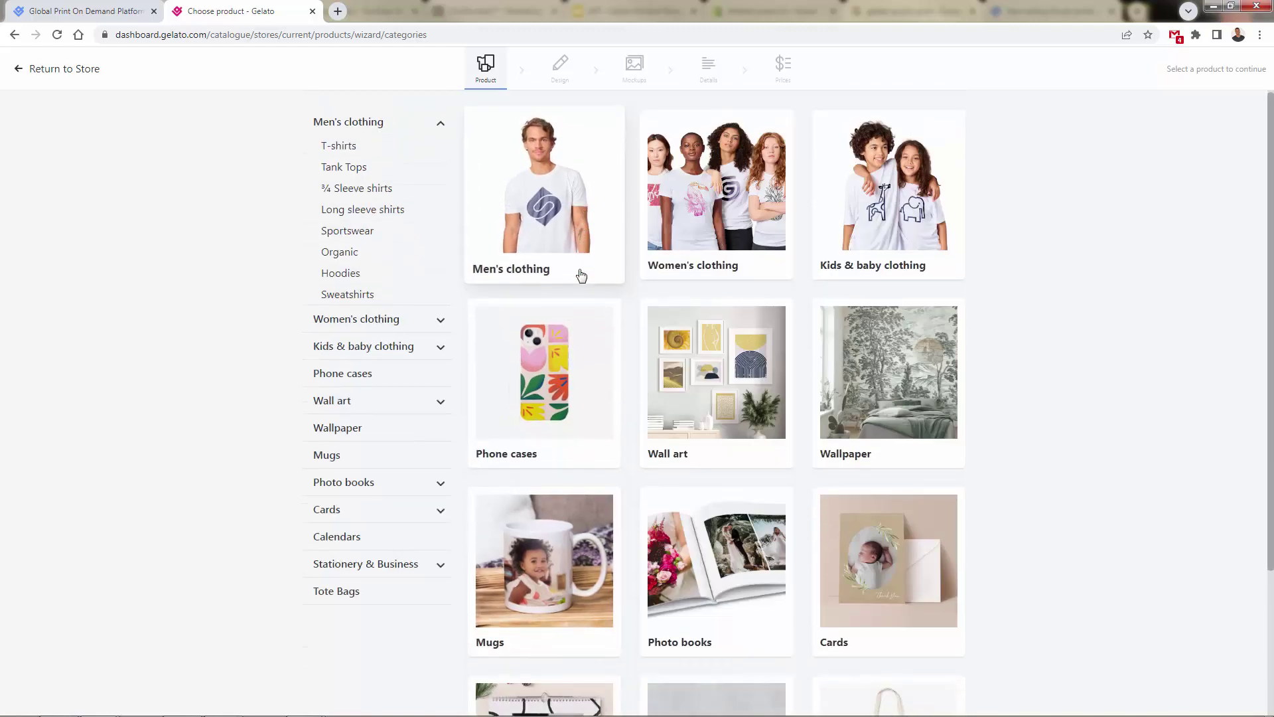
left_click(704, 388)
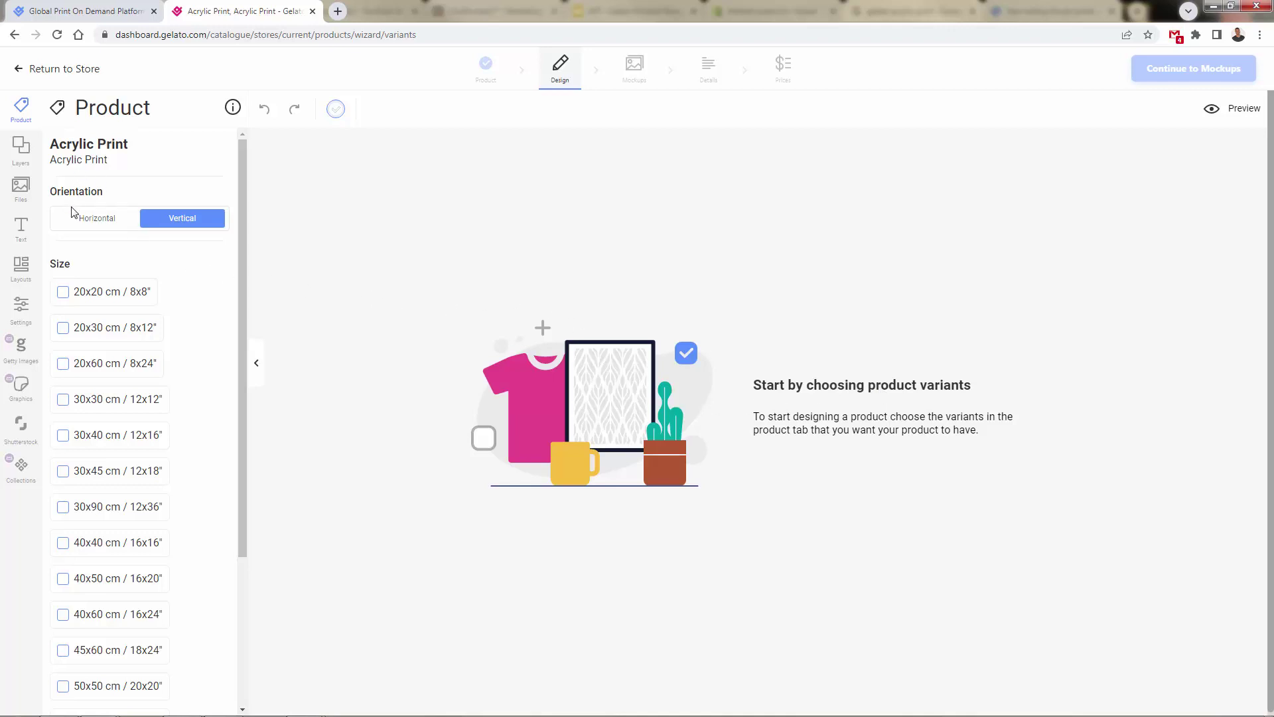
Set the acrylic print to Horizontal orientation with the 60x90 cm / 24x36" size.
left_click(107, 221)
left_click(107, 220)
left_click(108, 220)
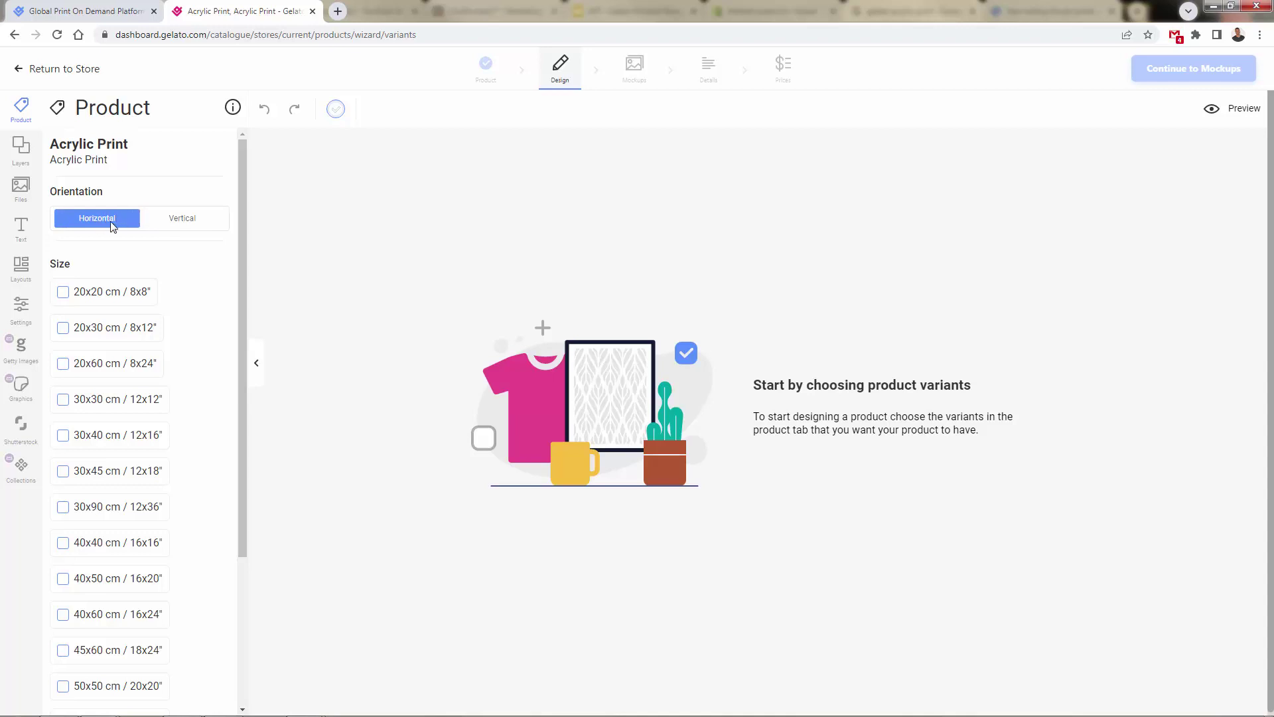
left_click(165, 221)
left_click(103, 222)
scroll(116, 289, "down", 3)
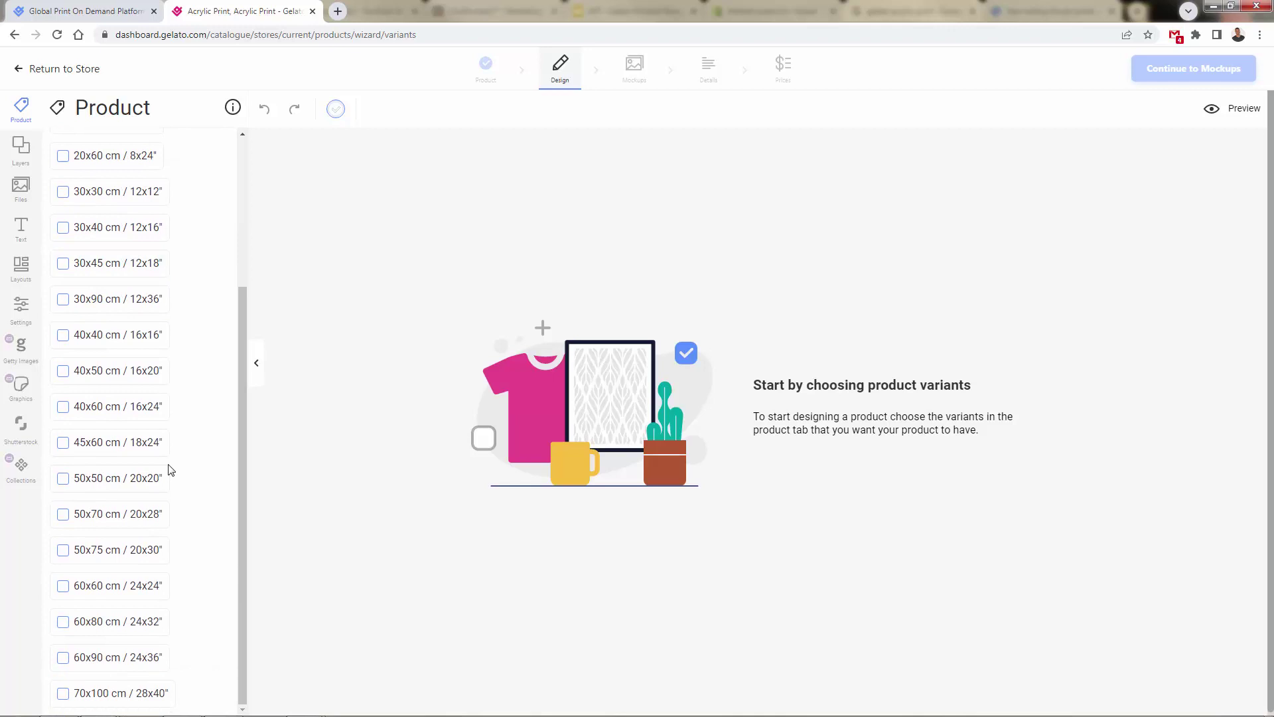
left_click(62, 662)
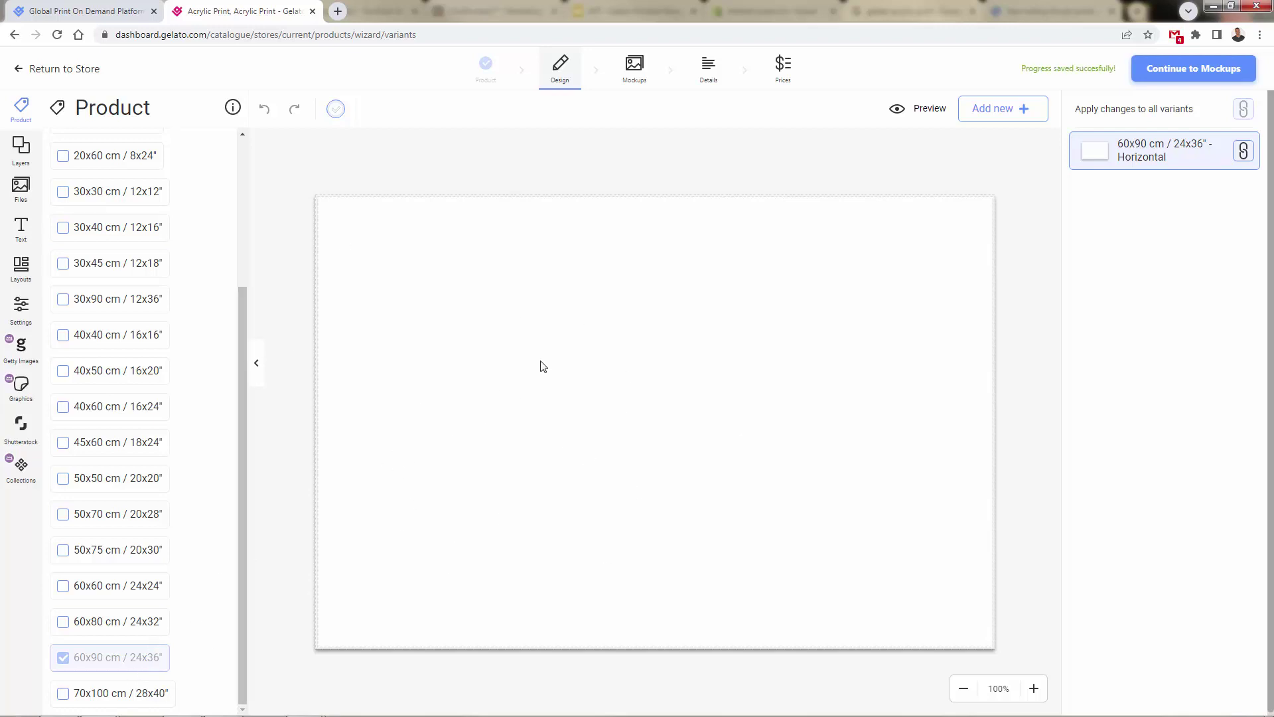
Add the existing Donuts & Deadlifts image to the canvas and enlarge it.
left_click(983, 123)
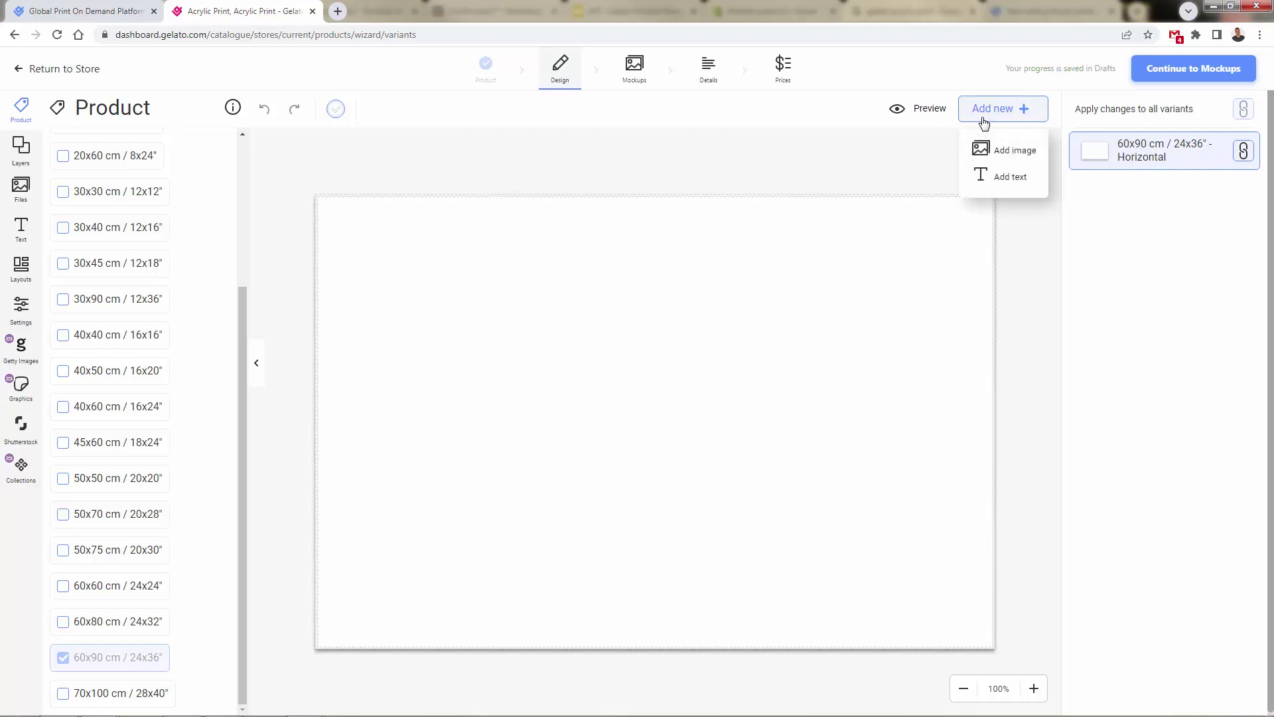
left_click(1003, 152)
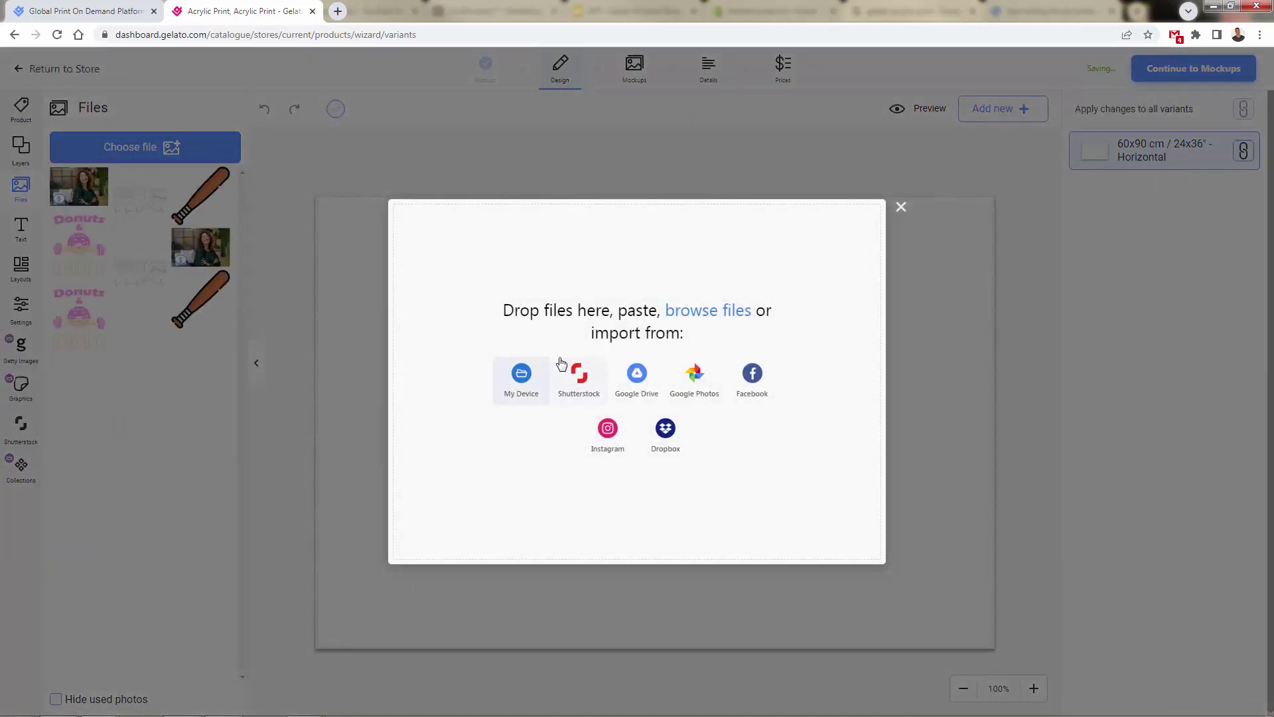
left_click(902, 208)
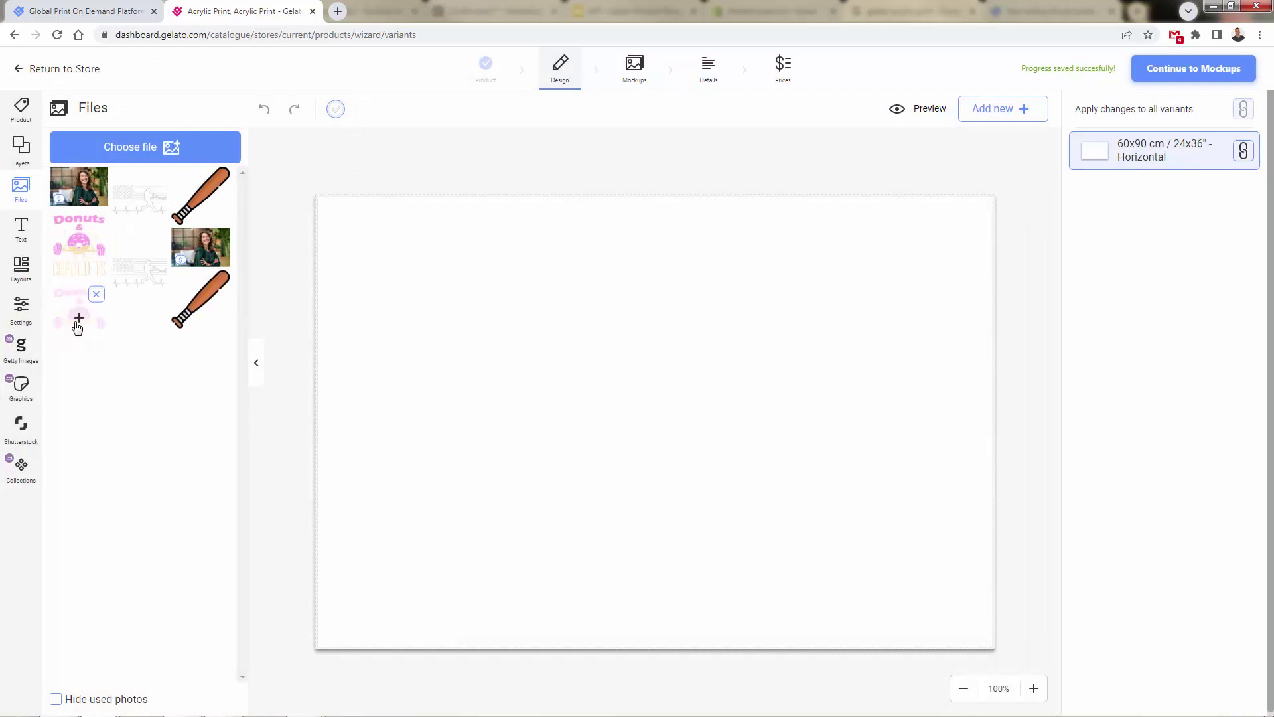
left_click(78, 321)
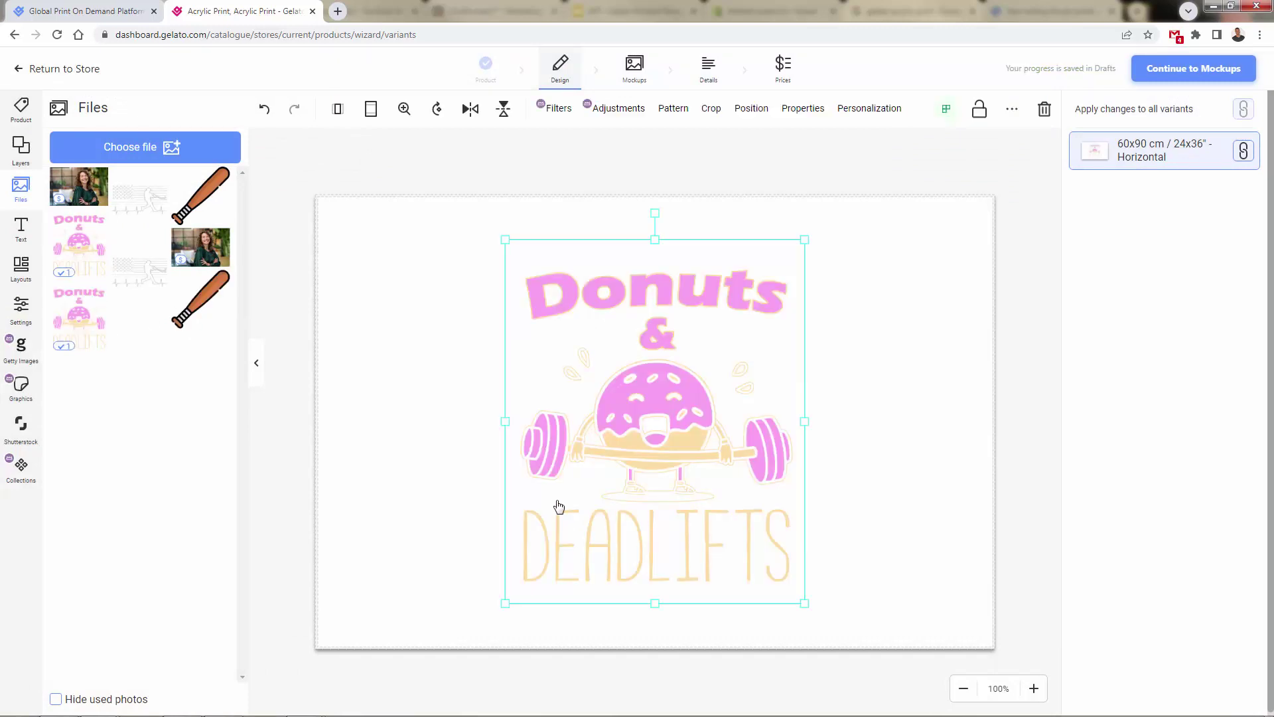
left_click_drag(505, 604, 378, 668)
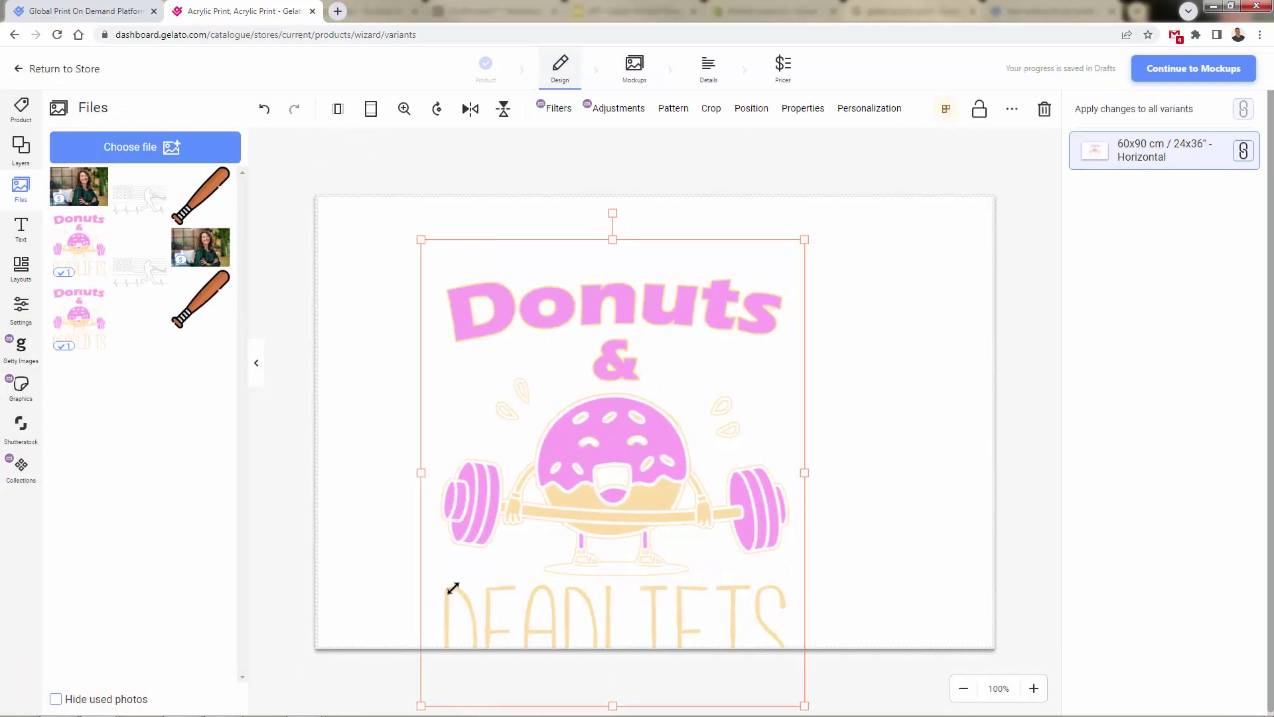
left_click_drag(453, 588, 478, 538)
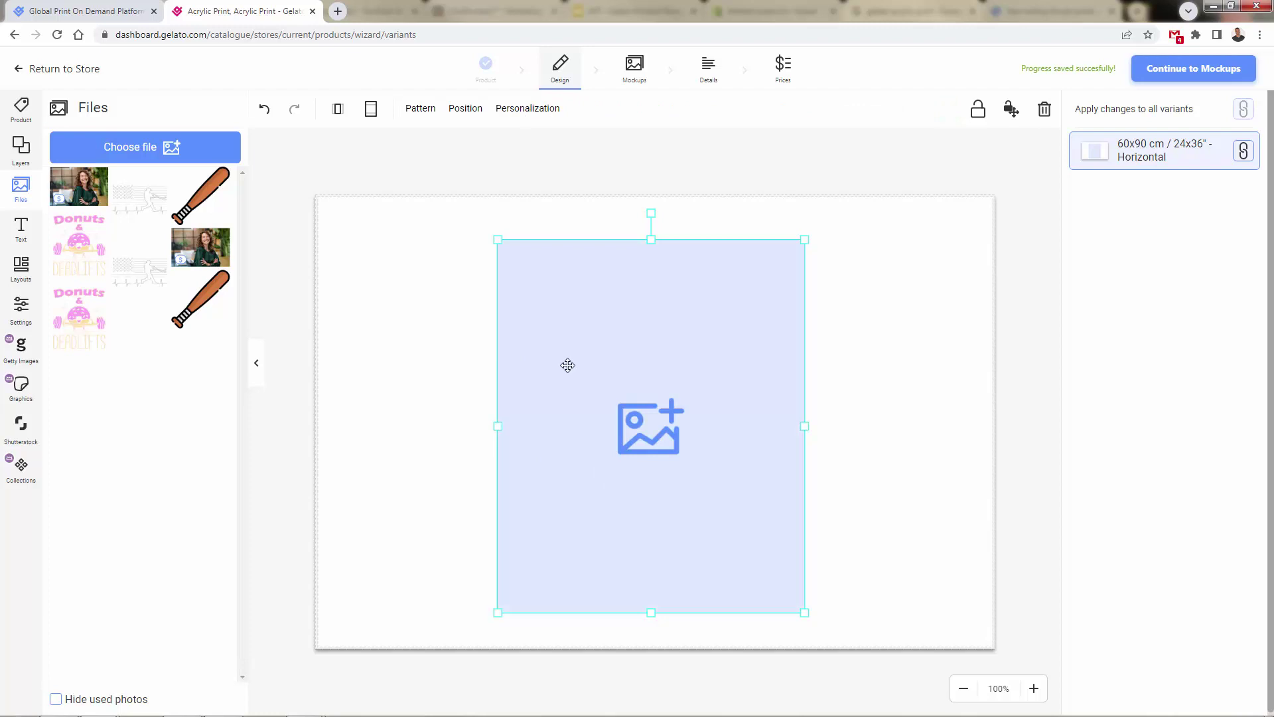
Delete the empty image placeholder and upload a teal sea image from Shutterstock to the files.
left_click(20, 424)
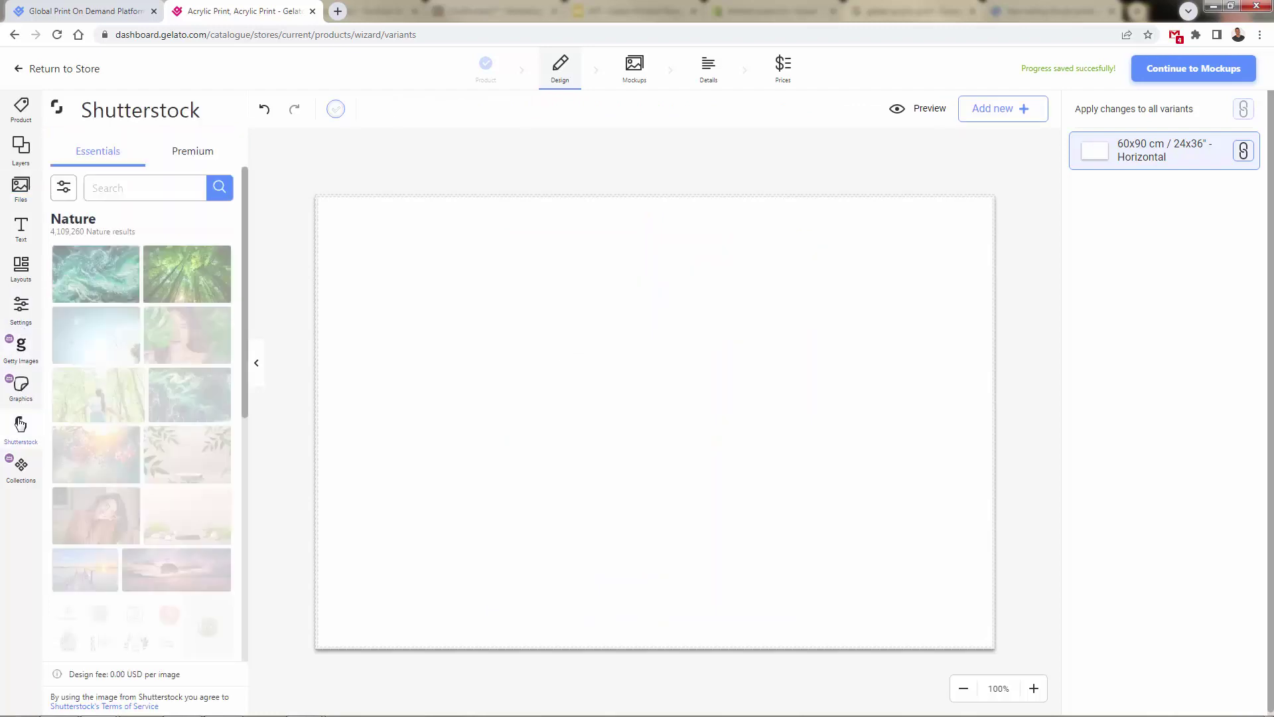
scroll(159, 341, "down", 4)
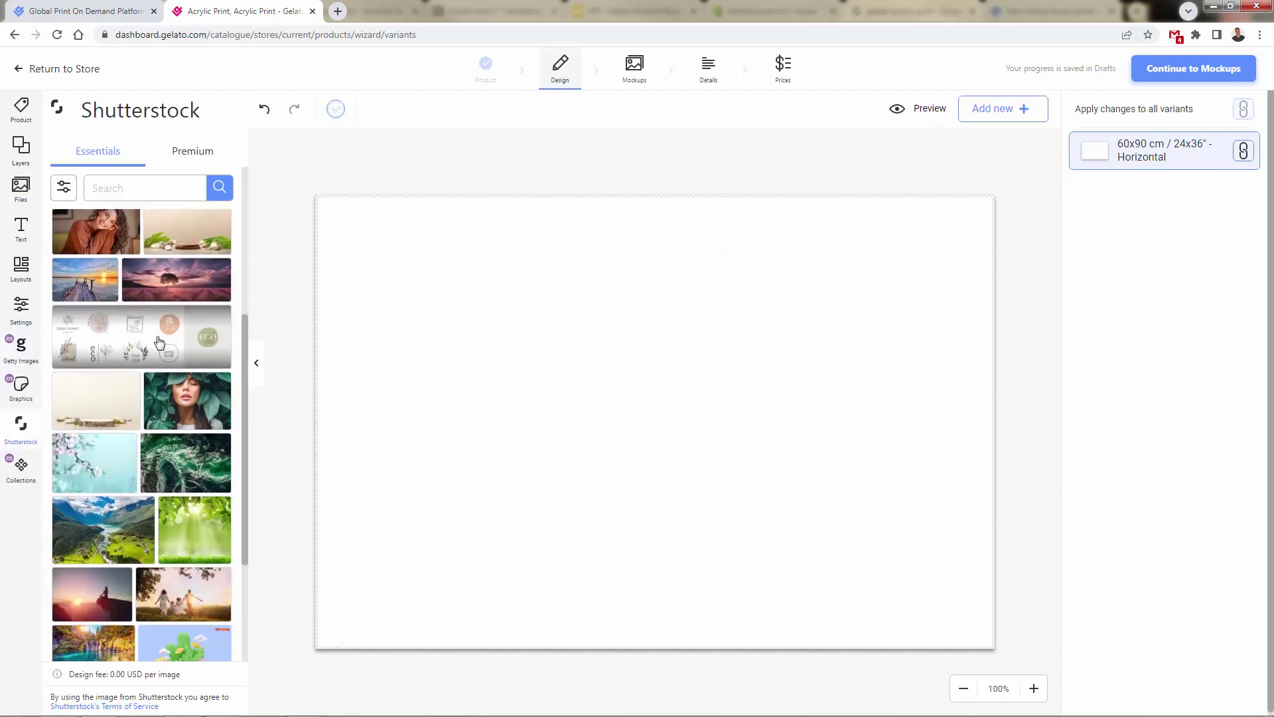
scroll(159, 342, "up", 5)
scroll(142, 406, "down", 1)
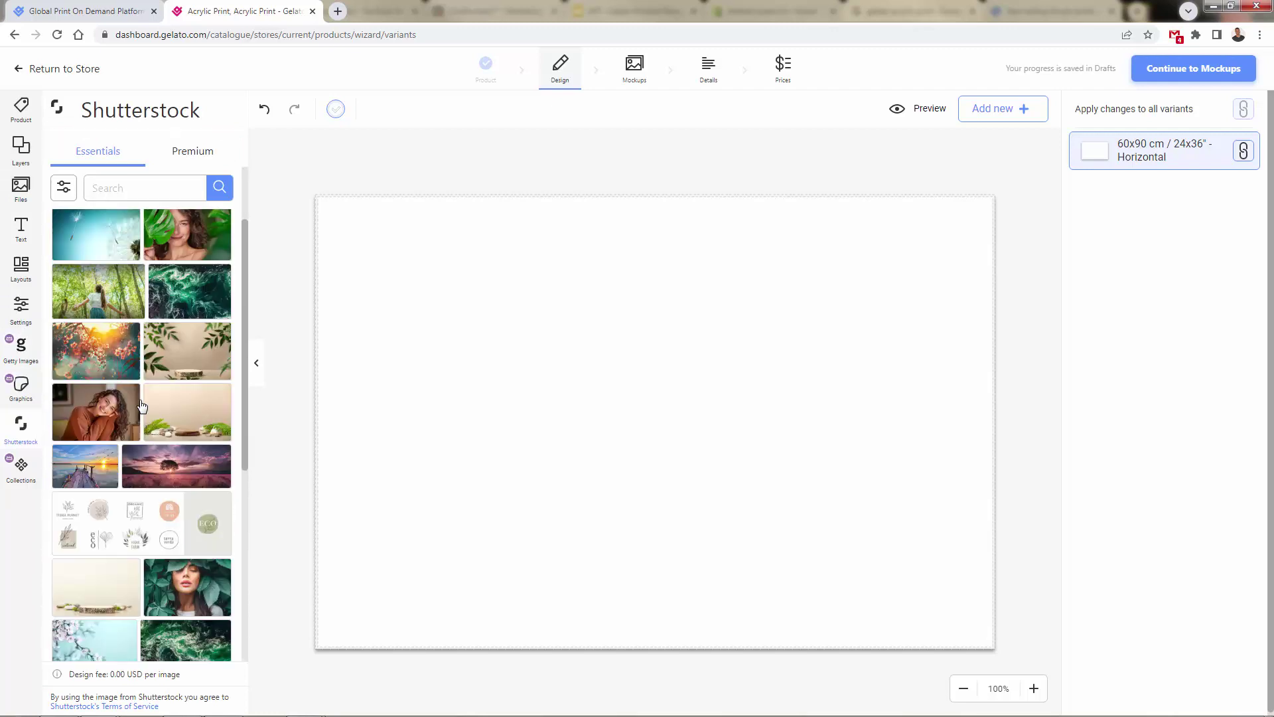
scroll(141, 405, "down", 6)
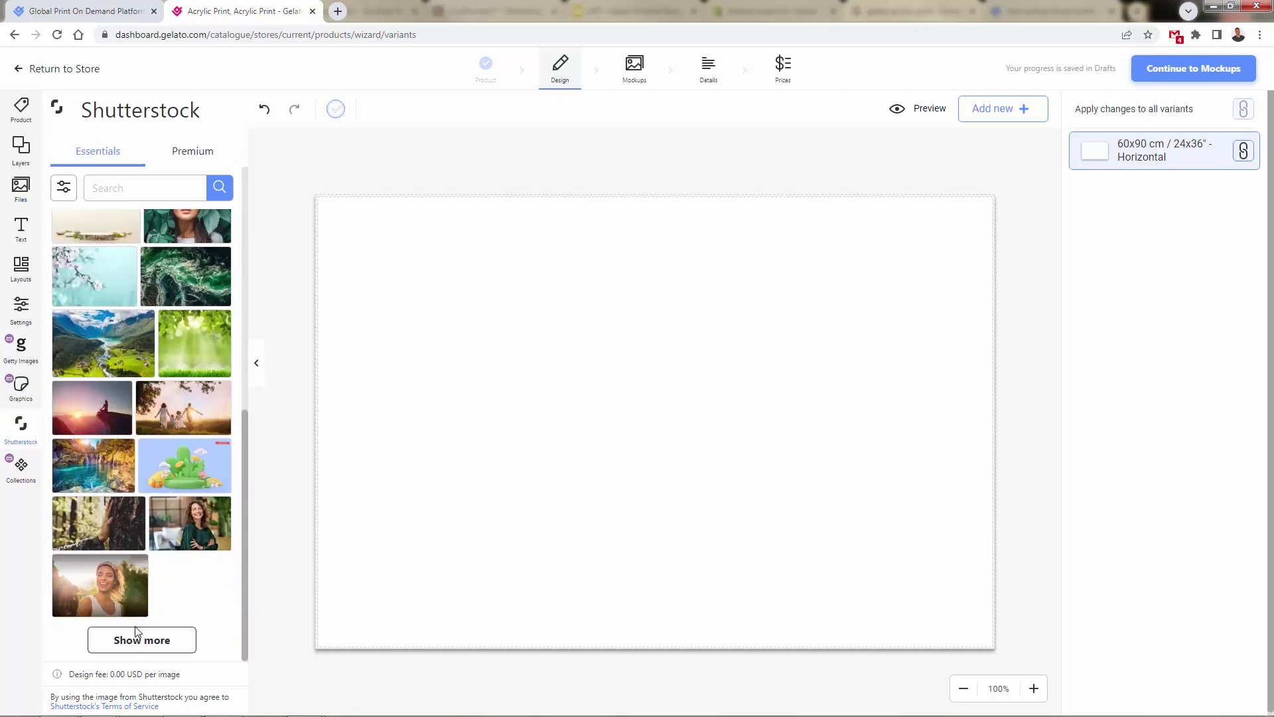
left_click(139, 638)
scroll(136, 510, "down", 5)
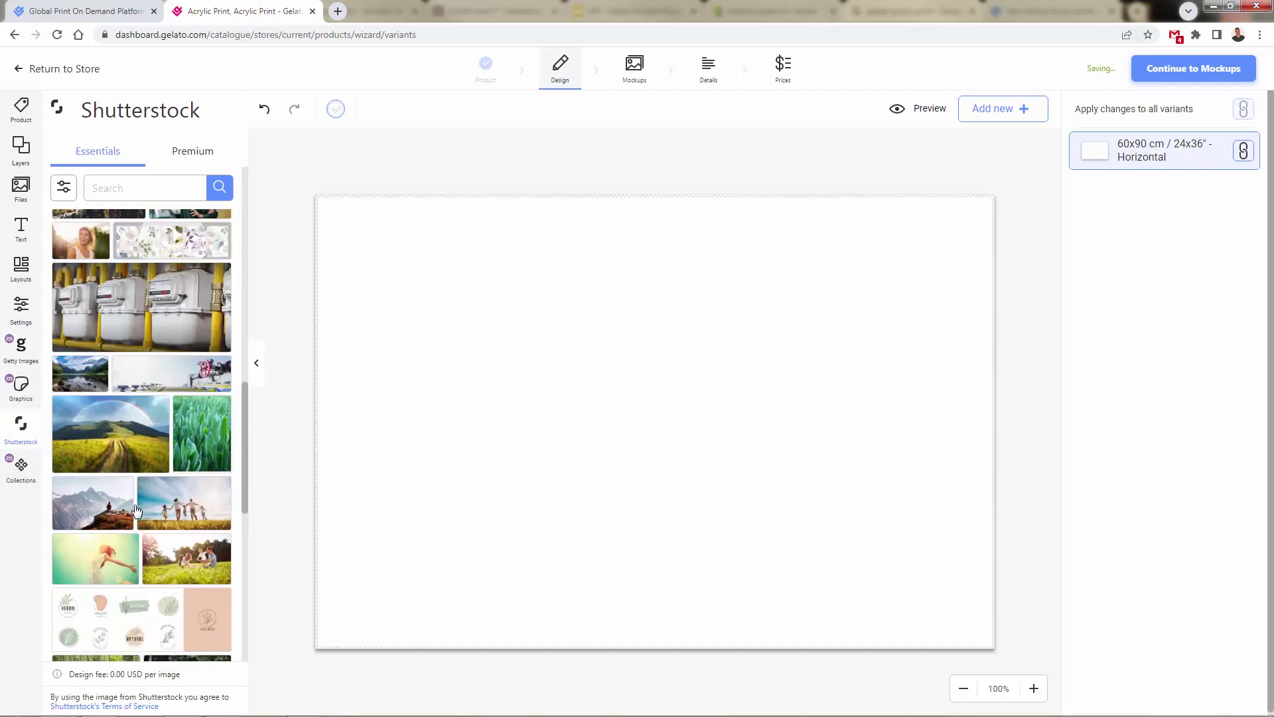
scroll(136, 510, "down", 5)
left_click(146, 392)
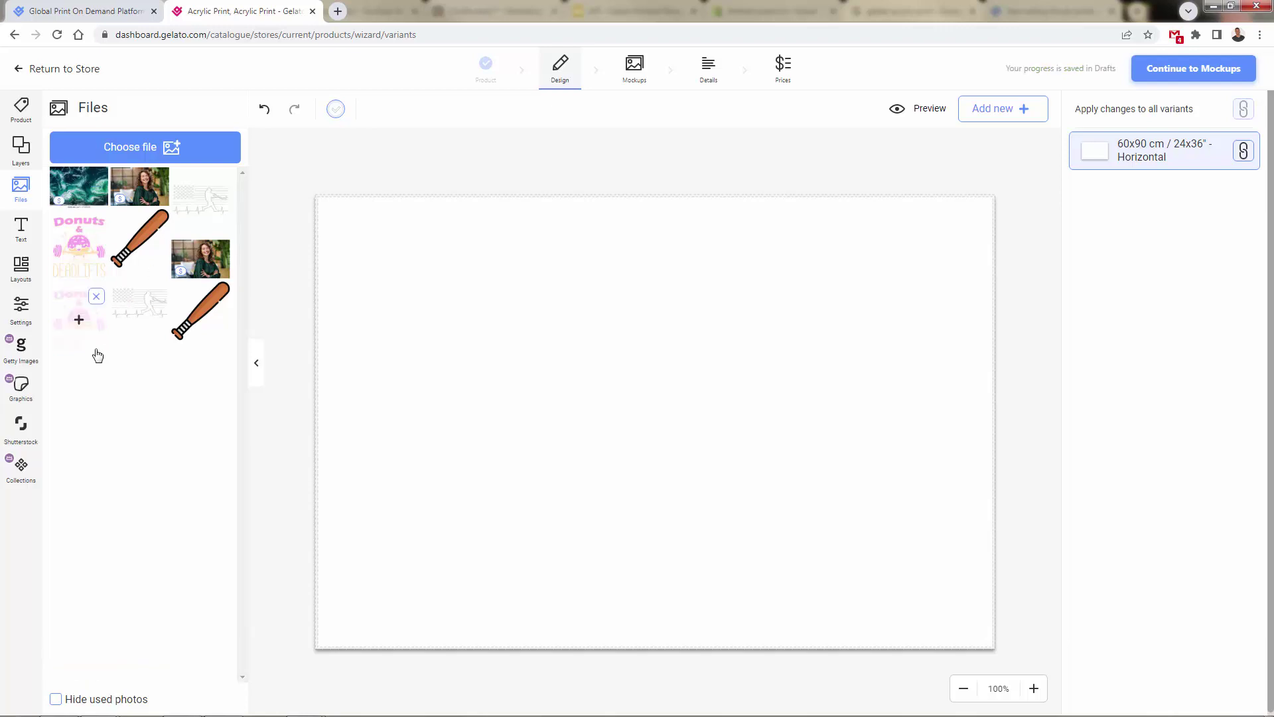
Place the uploaded sea image on the 60x90 cm canvas and proceed to Mockups.
left_click(79, 199)
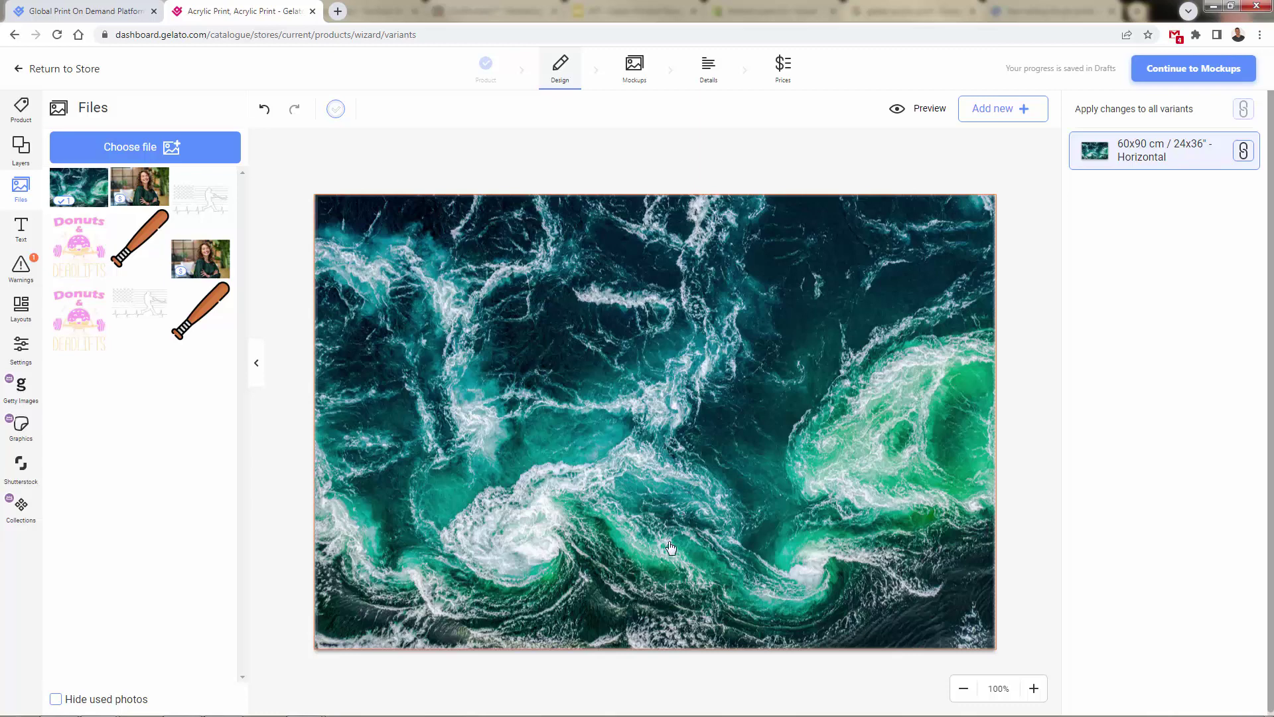
left_click(1167, 80)
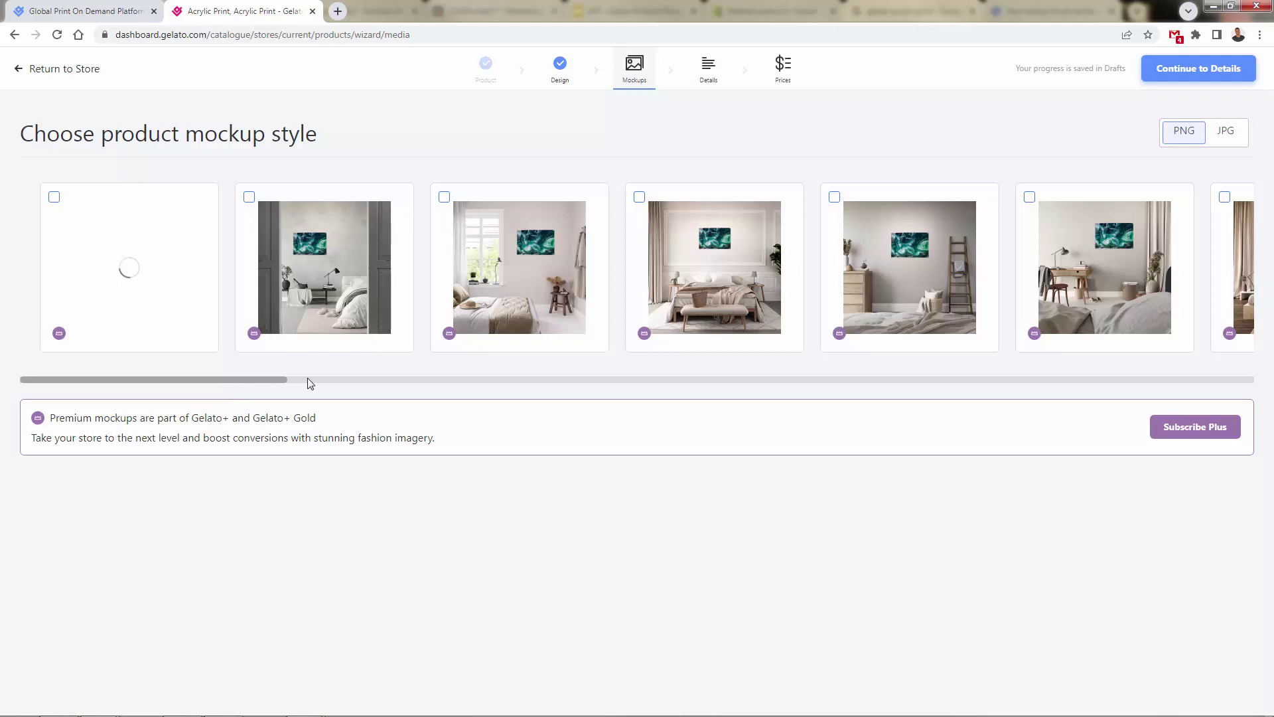
Choose the lamp-and-shelf, white room with plant, and potted palm mockups, then continue to Details.
left_click_drag(308, 377, 1111, 364)
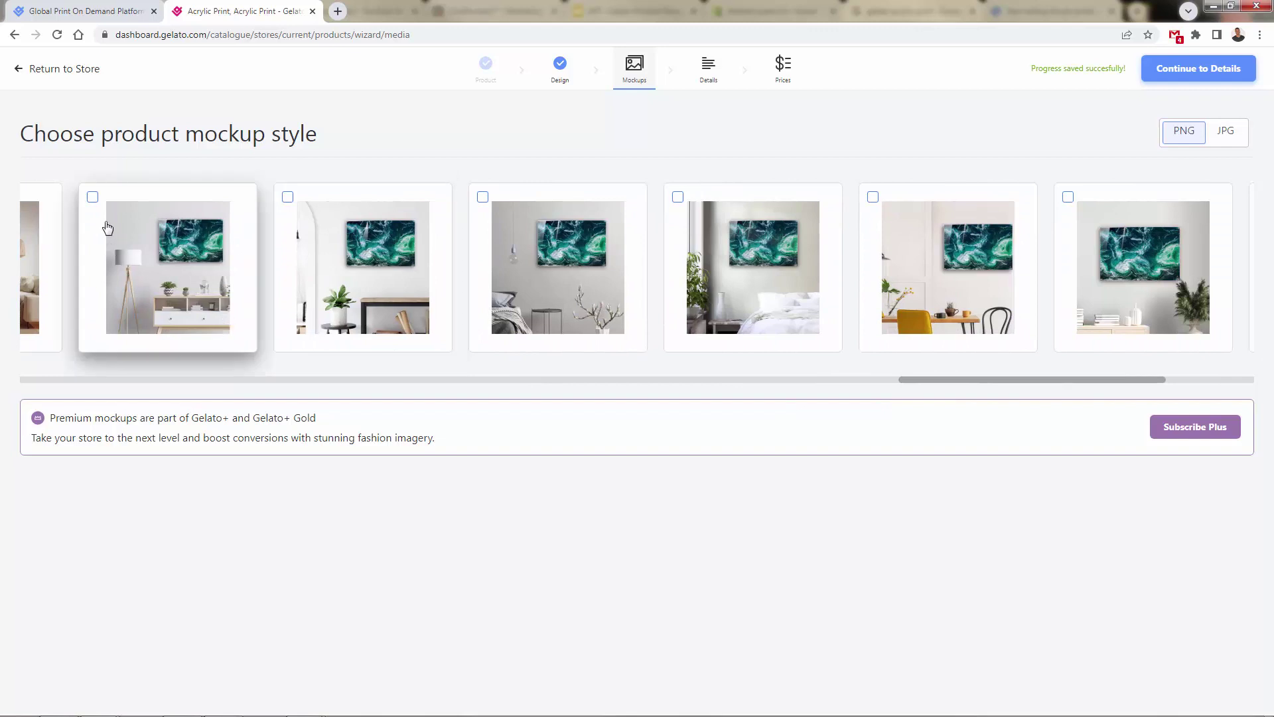
left_click(92, 197)
left_click(287, 197)
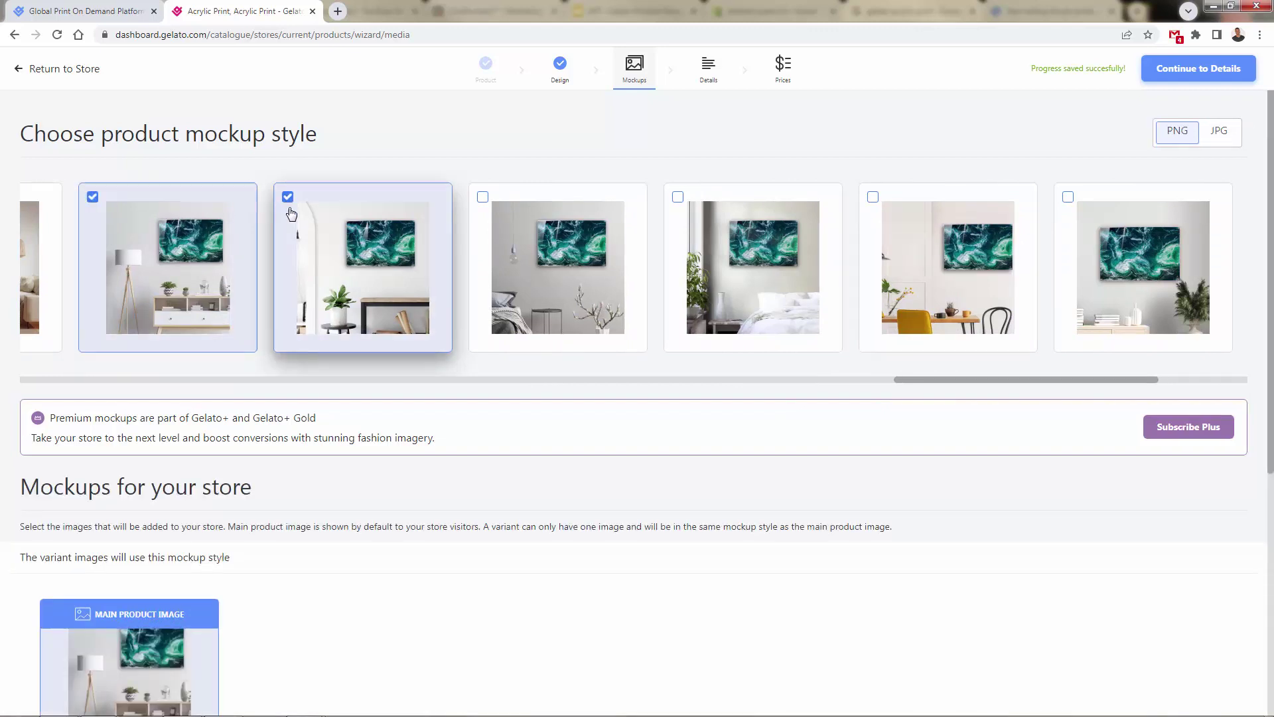
left_click(1068, 197)
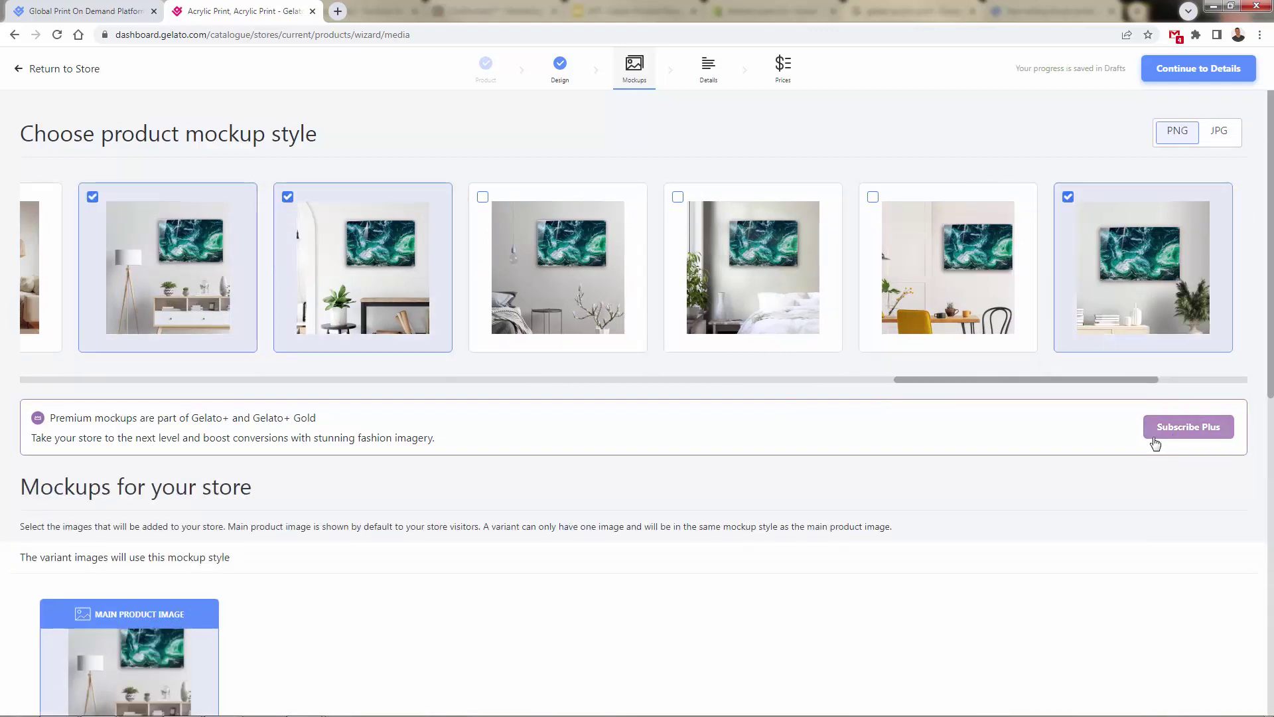
scroll(426, 566, "down", 1)
scroll(426, 566, "down", 8)
scroll(188, 413, "up", 5)
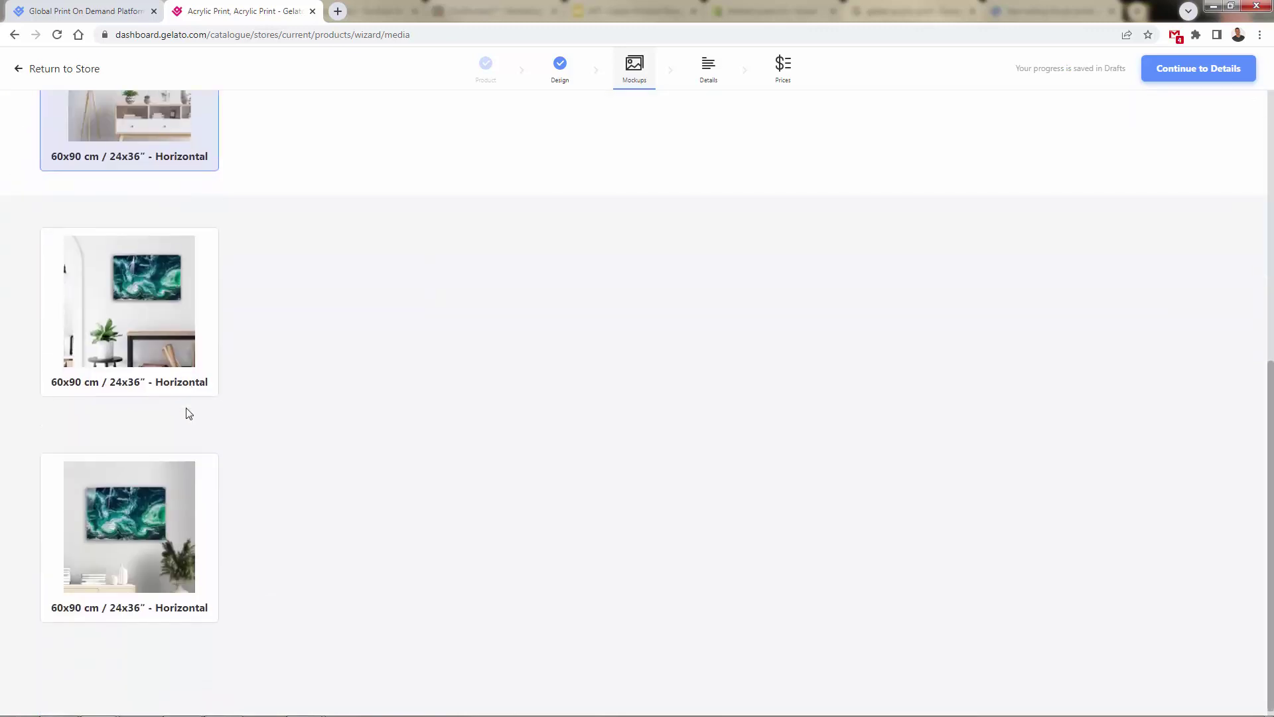
scroll(176, 348, "down", 4)
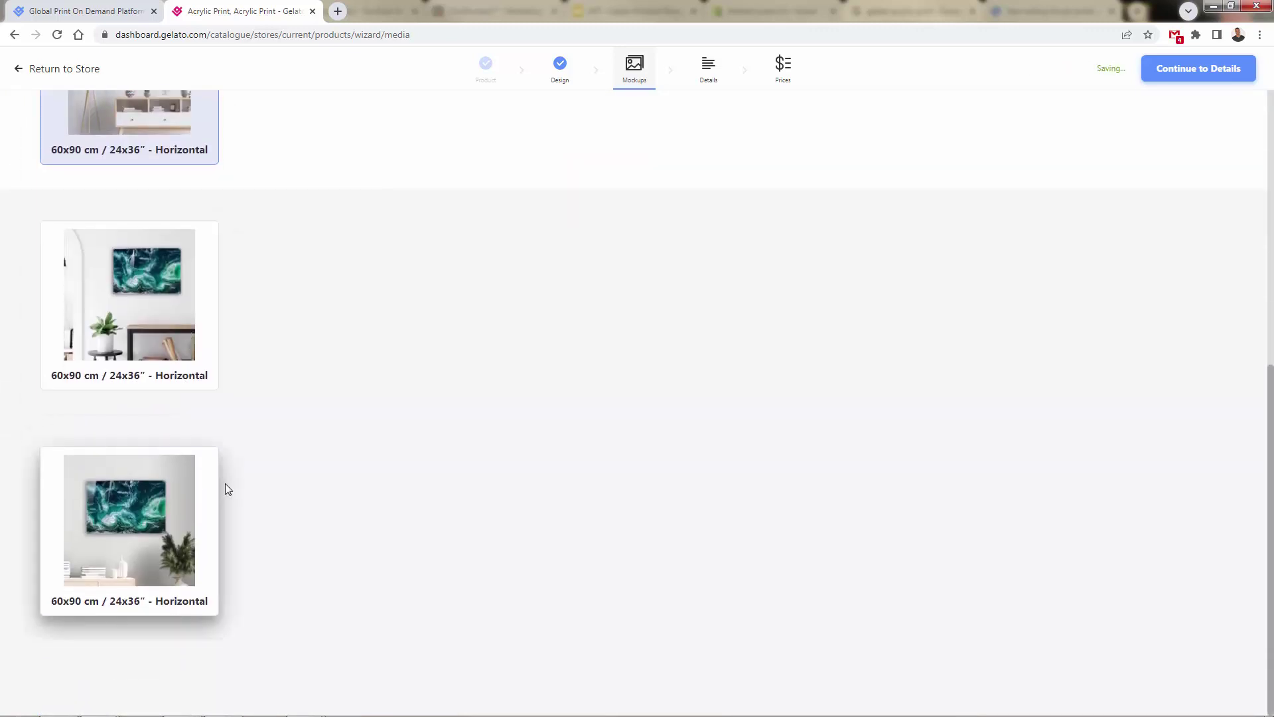
left_click(1161, 67)
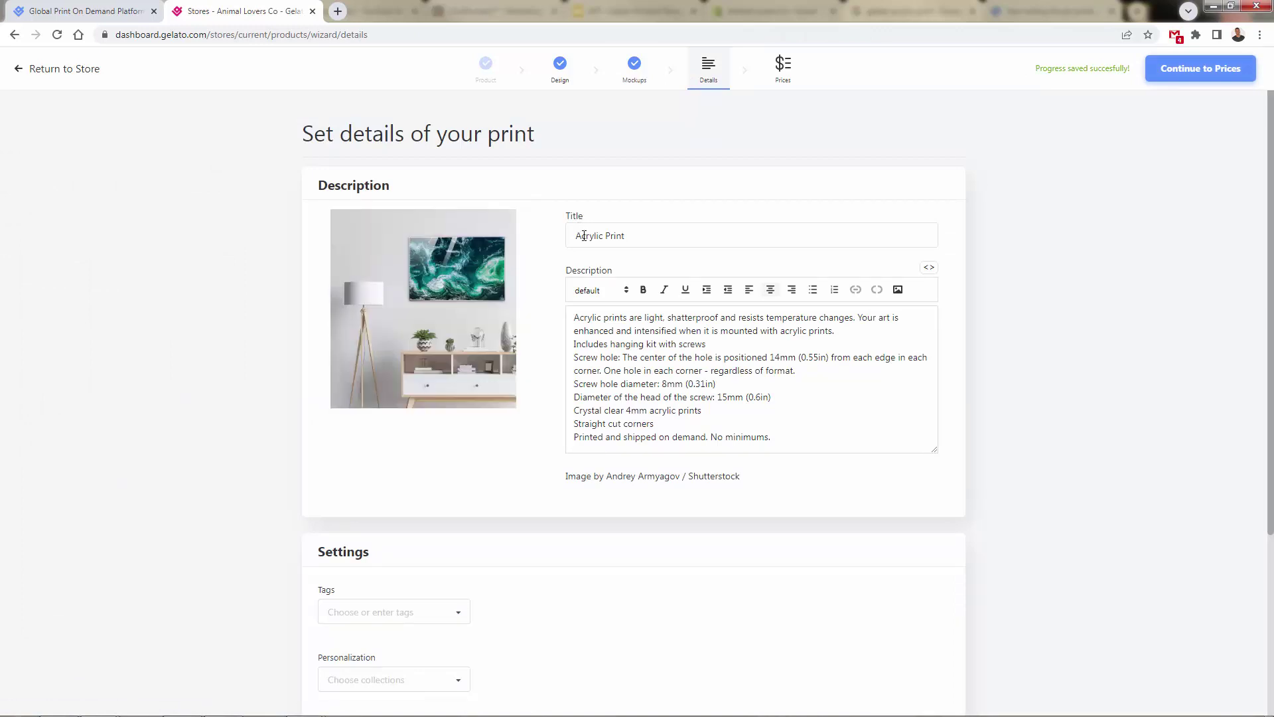
Replace the 'Acrylic Print' title with 'Beautiful Blue Water Seascape Large Acrylic Wall Print'.
triple_click(584, 235)
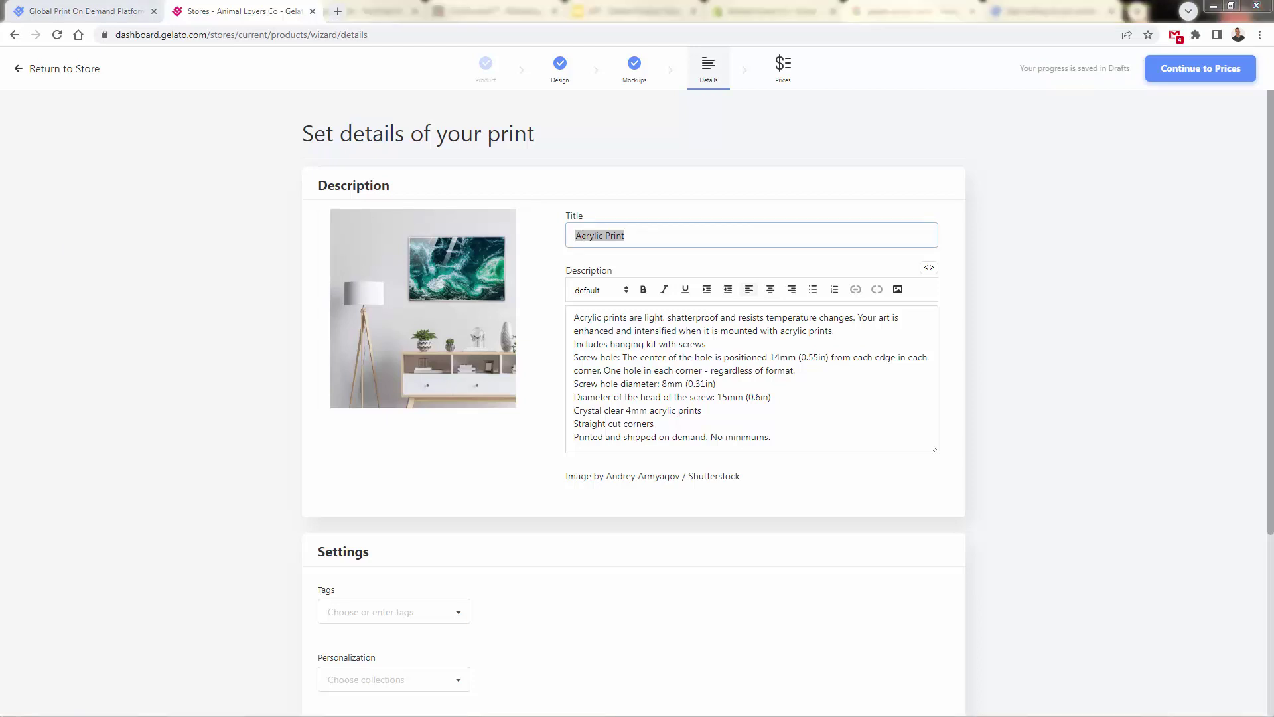
type("Beautiful Blue Water Seascape Large Acrylic Wall Print")
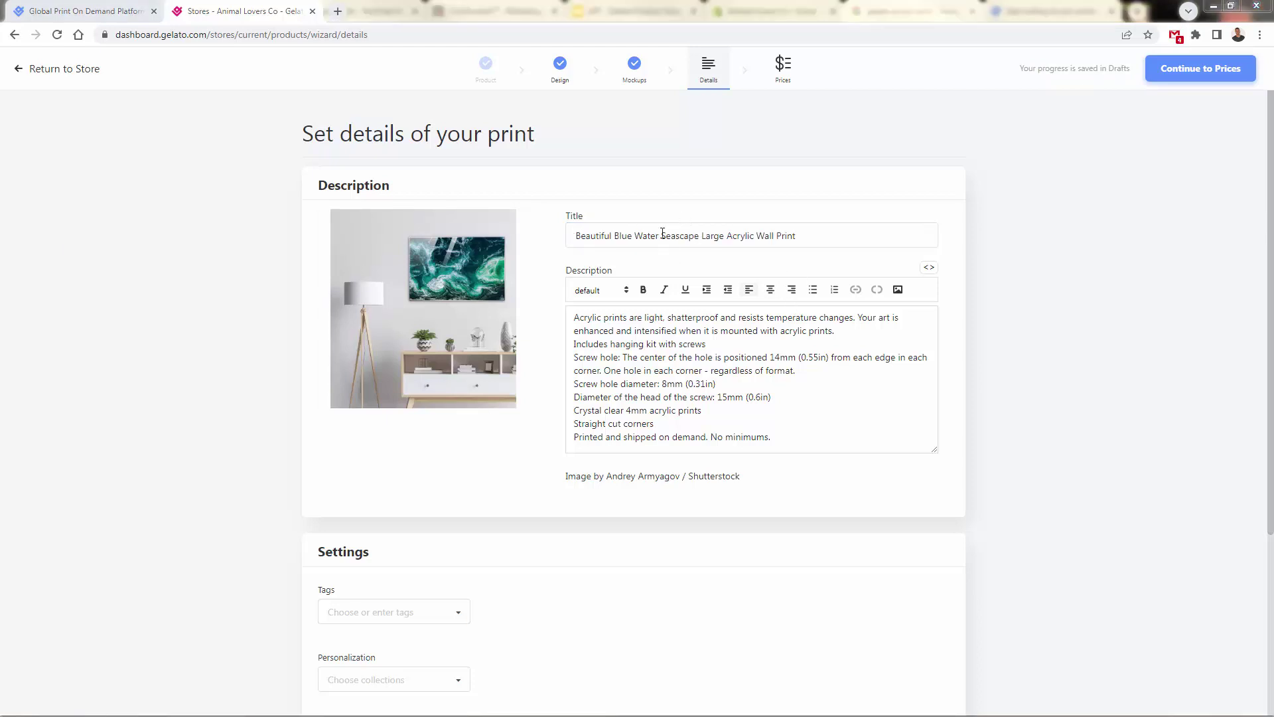
triple_click(700, 227)
left_click(693, 224)
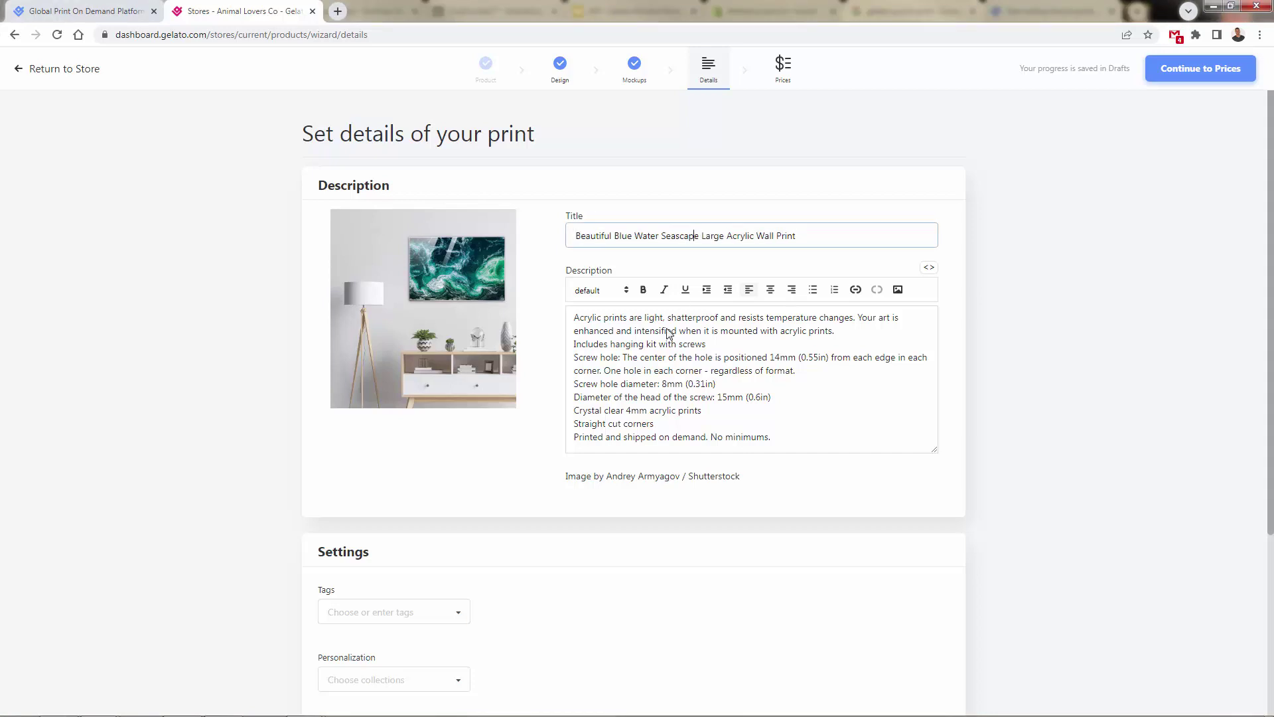
Review the standard acrylic print description, including the Screw hole paragraph, leaving it unchanged.
left_click(647, 344)
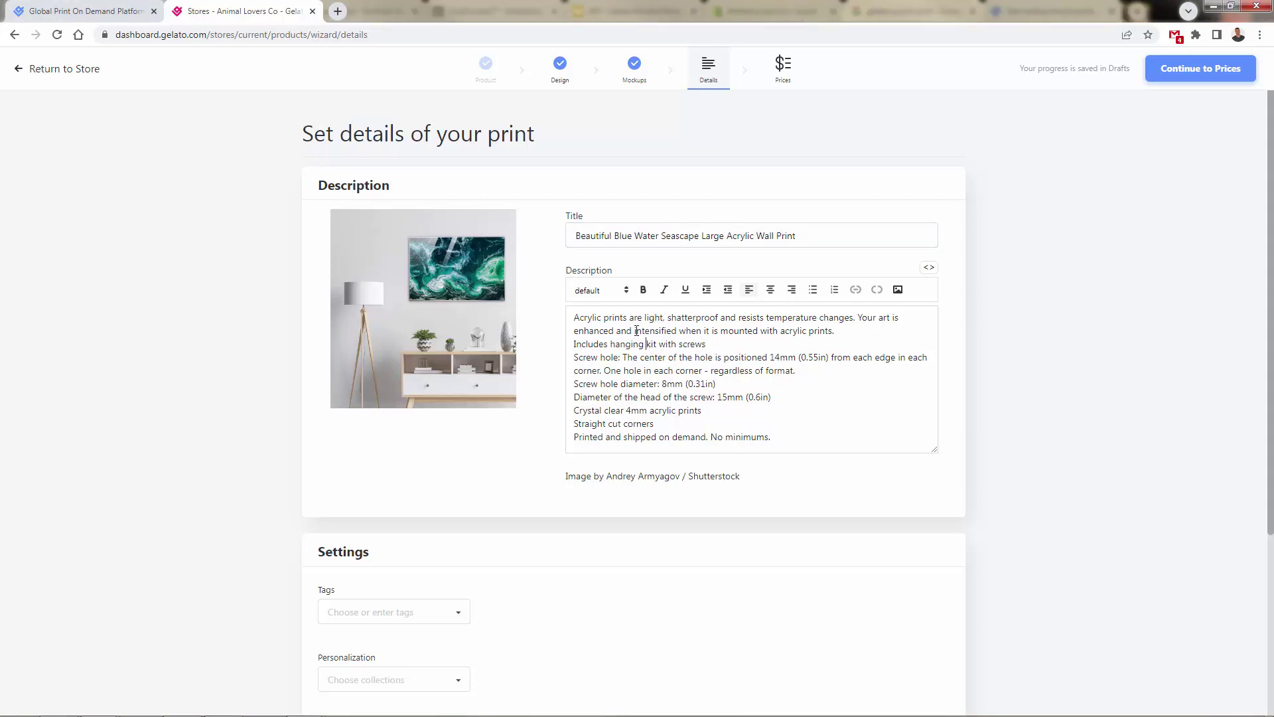
scroll(637, 331, "down", 1)
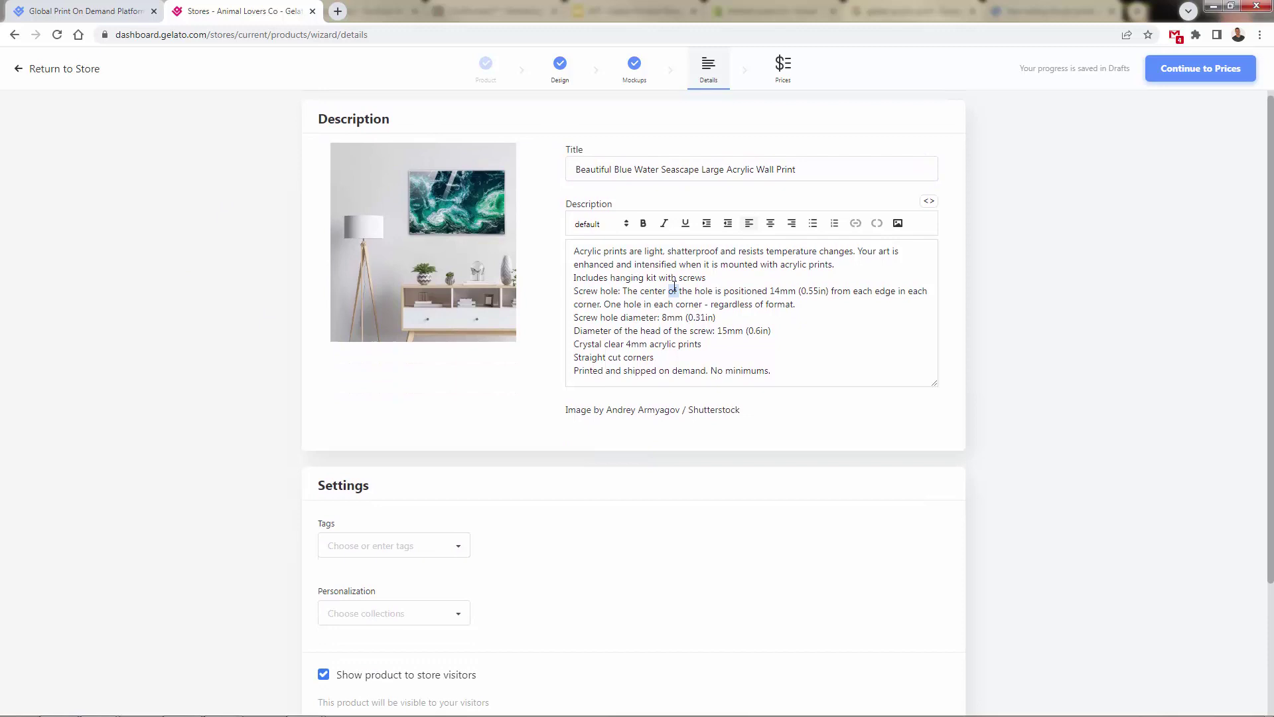
triple_click(675, 314)
left_click(674, 314)
scroll(675, 296, "up", 1)
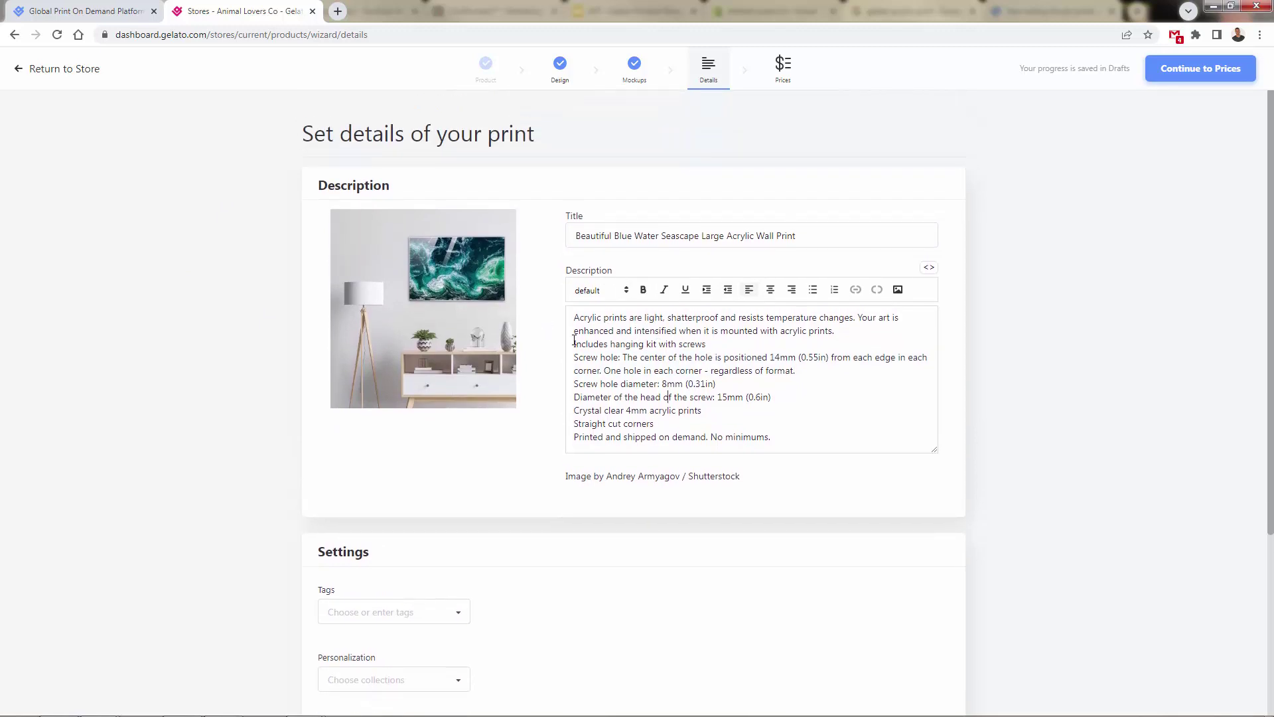
left_click(680, 374)
scroll(667, 340, "down", 4)
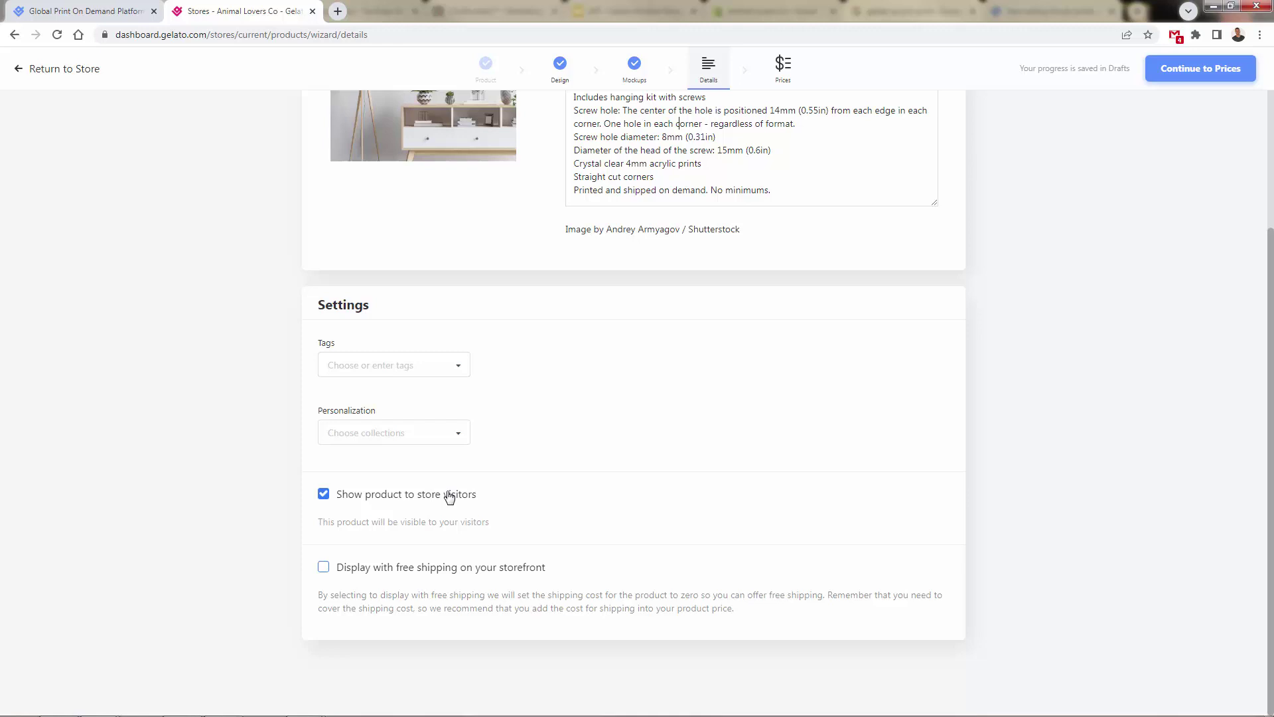
scroll(449, 496, "up", 4)
On the pricing step, change the retail price from 99.53 to 199.99 USD.
left_click(1201, 68)
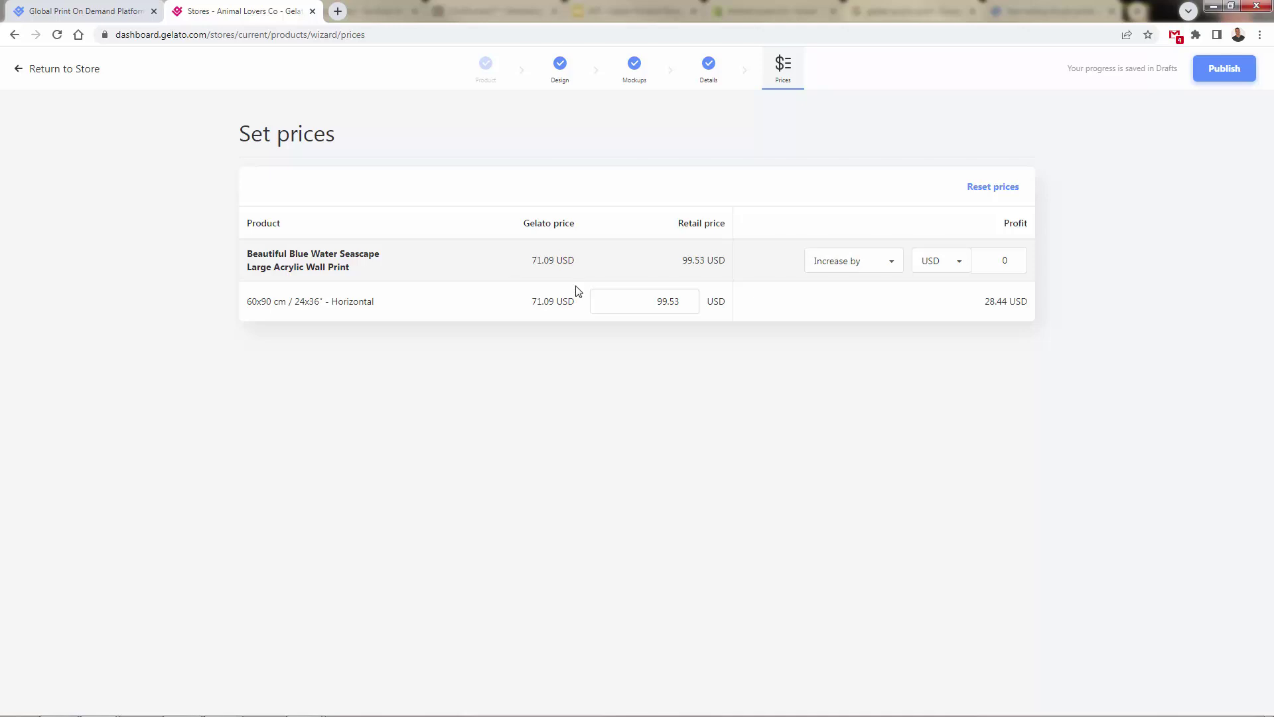
left_click(647, 297)
type("199.99")
left_click(644, 205)
Check the resulting 128.90 USD profit figure.
left_click_drag(970, 296, 1058, 299)
left_click(1038, 305)
left_click_drag(969, 298, 1050, 313)
left_click(995, 300)
triple_click(999, 301)
left_click(1001, 392)
left_click_drag(980, 307, 1027, 310)
left_click(1029, 314)
triple_click(988, 302)
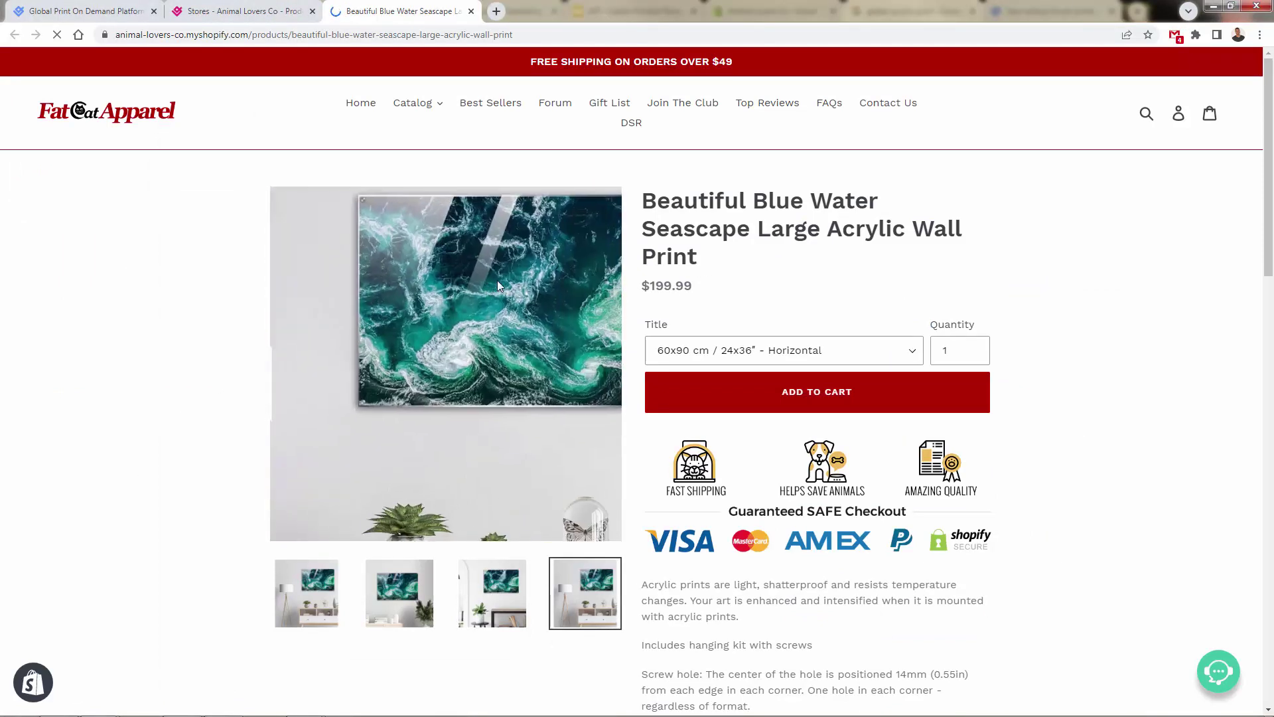
Browse the four mockup images on the live product page.
left_click(399, 593)
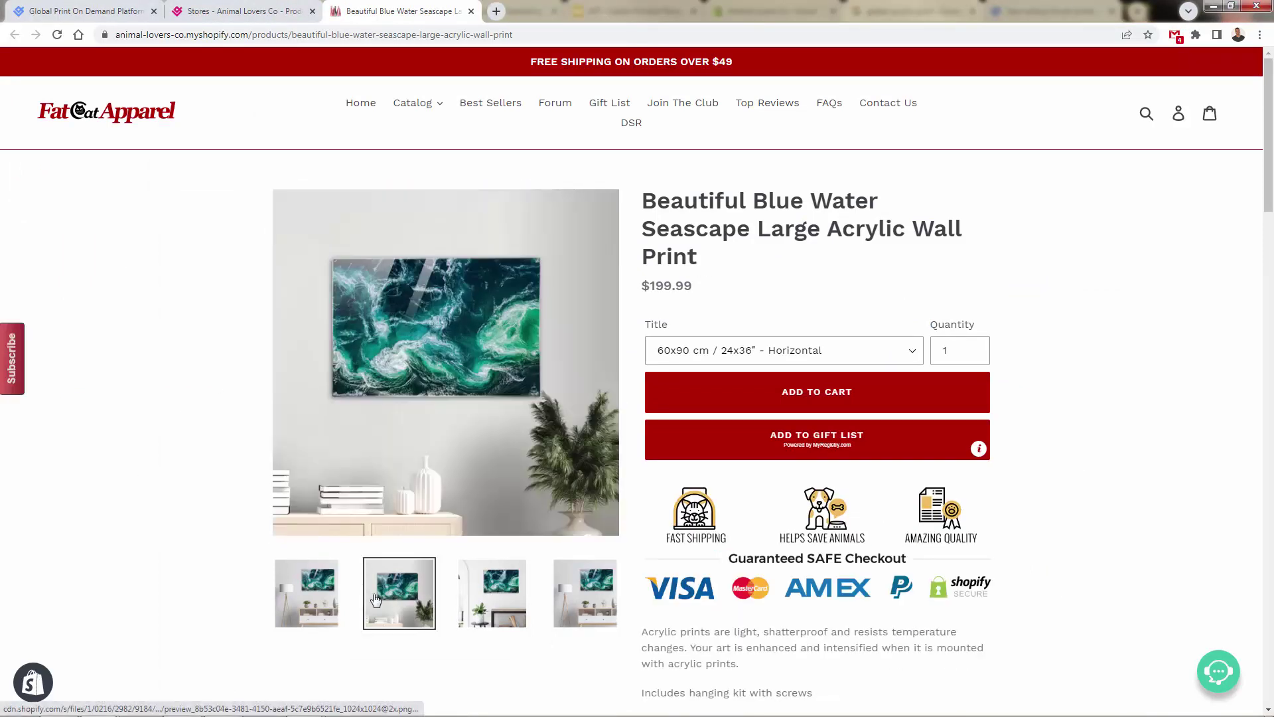
left_click(330, 608)
left_click(401, 597)
left_click(494, 597)
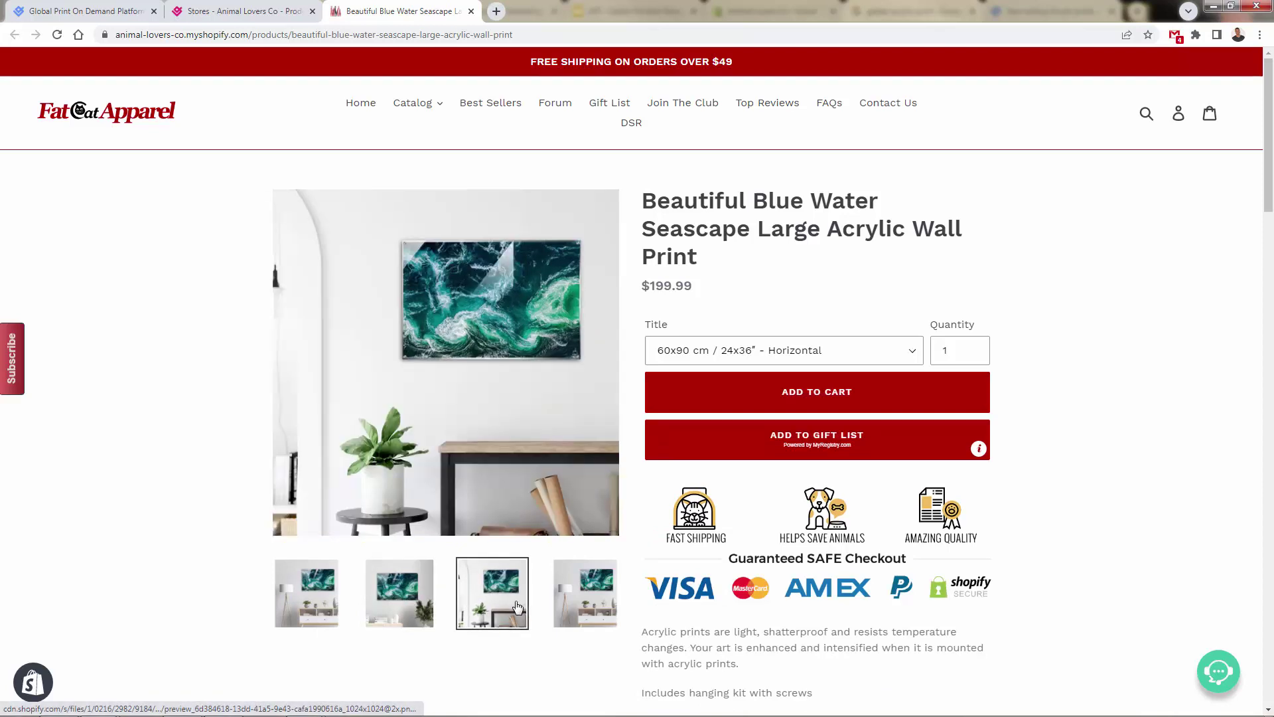
left_click(597, 599)
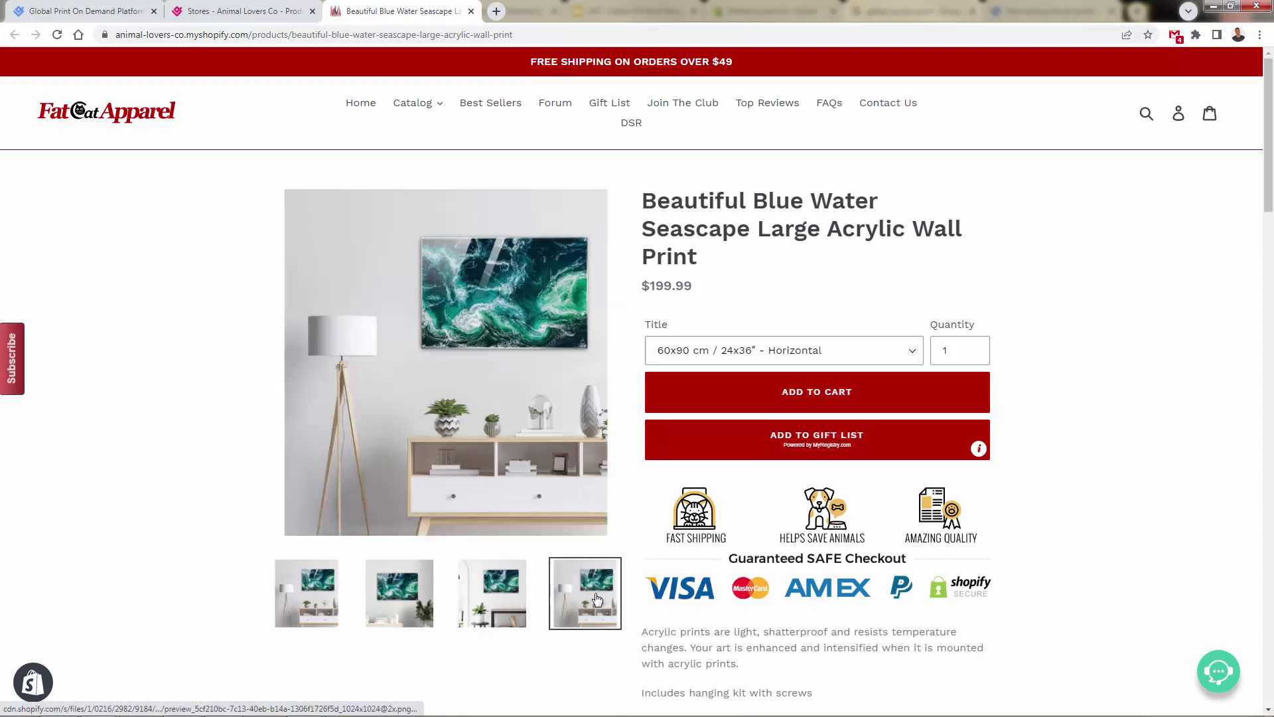
Confirm the 60x90 cm size and $199.99 price, read the description, then return to Gelato.
left_click(751, 350)
left_click(750, 350)
double_click(680, 279)
left_click(708, 296)
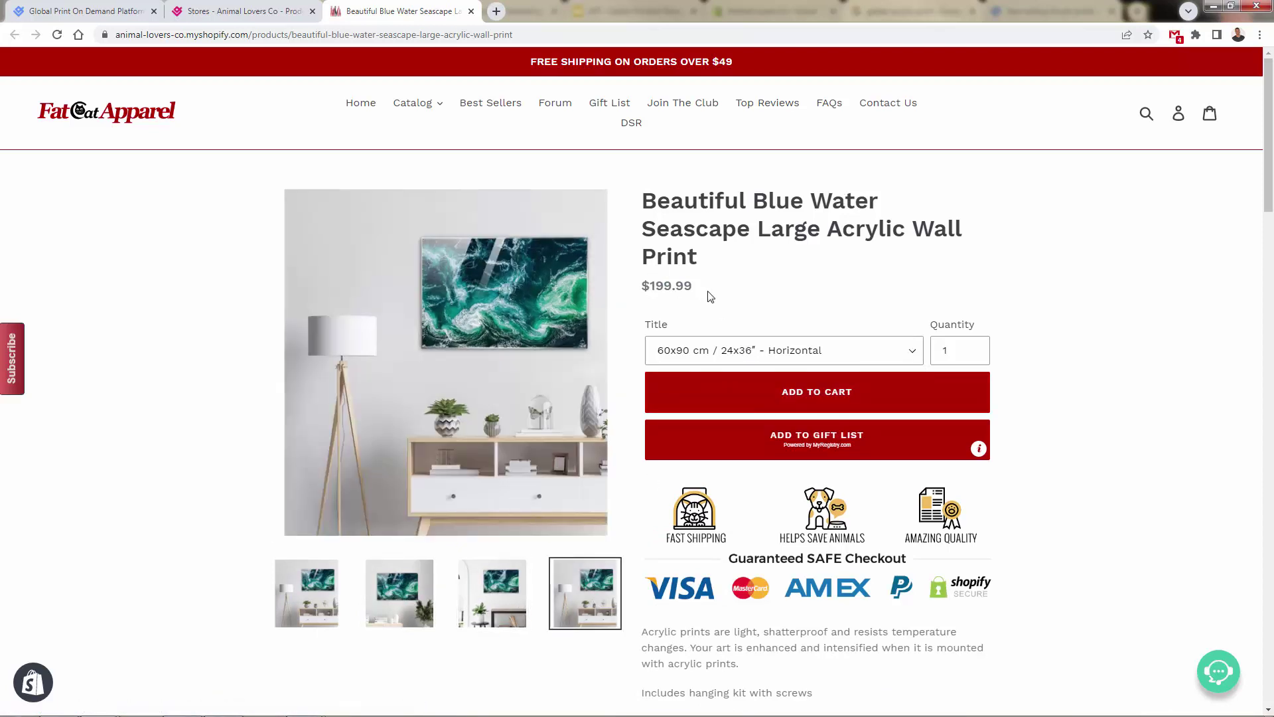
scroll(748, 260, "down", 2)
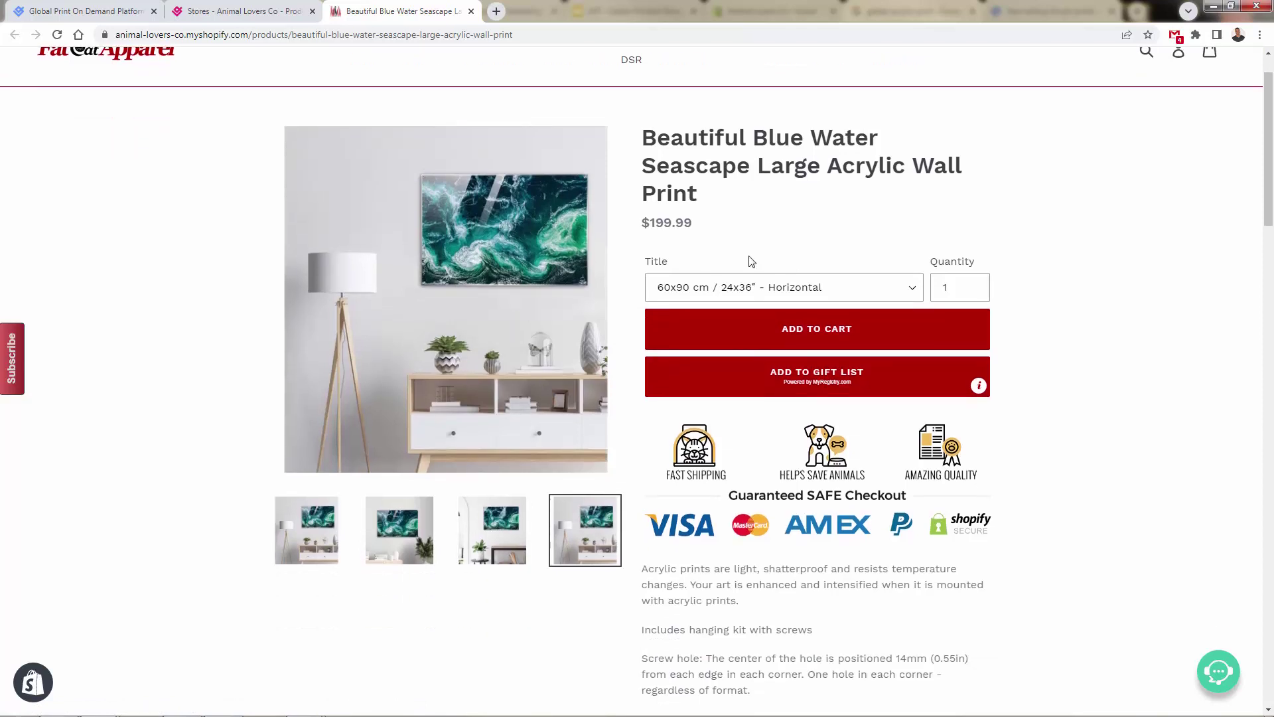
scroll(748, 260, "down", 1)
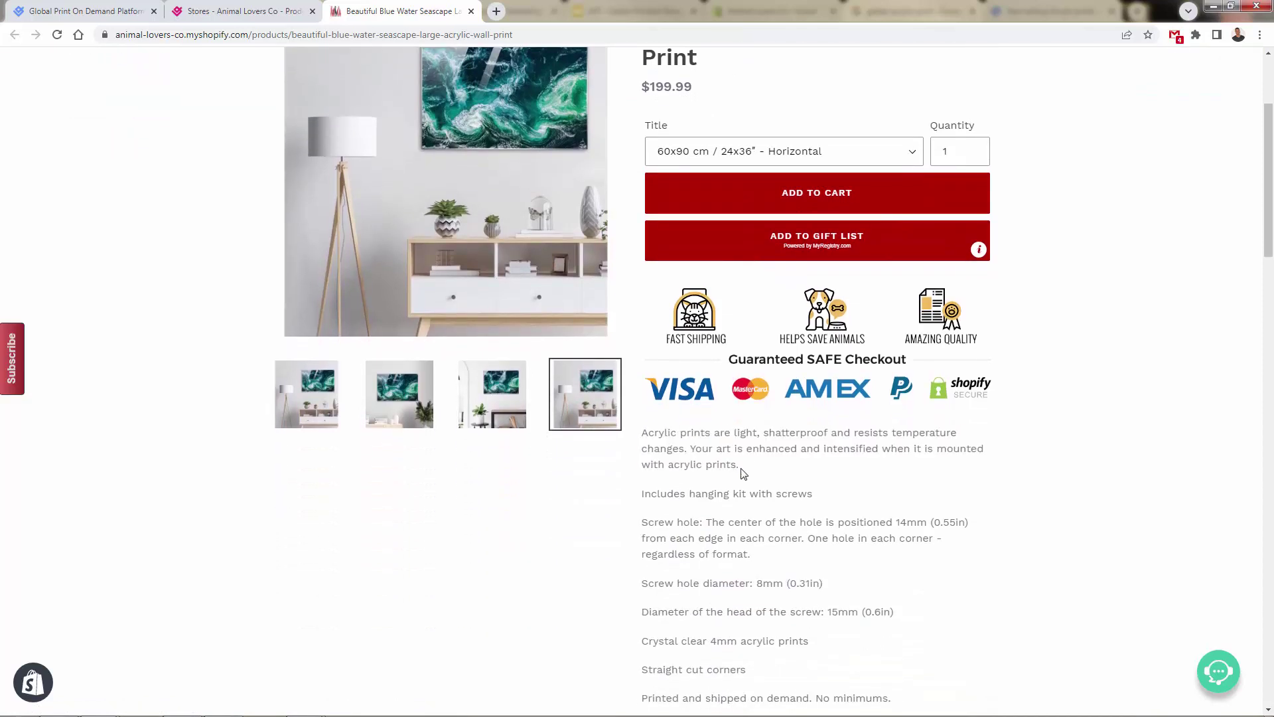
scroll(739, 551, "up", 3)
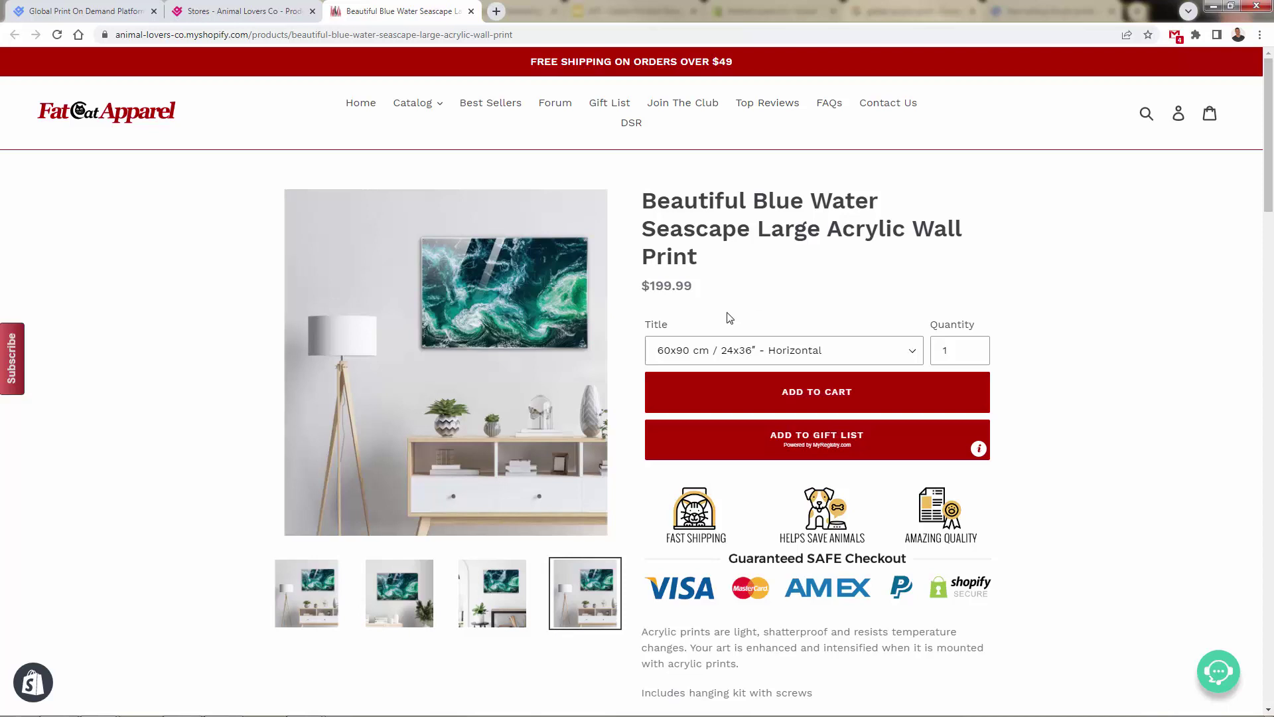
left_click(75, 15)
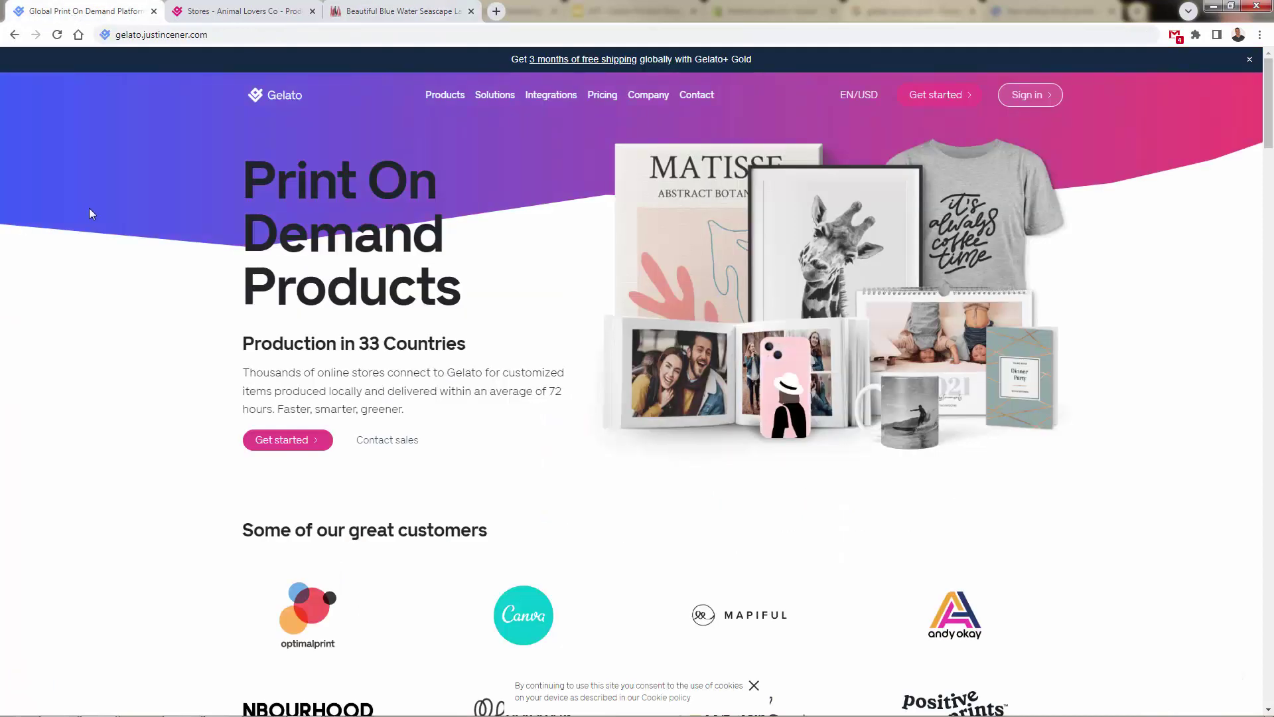